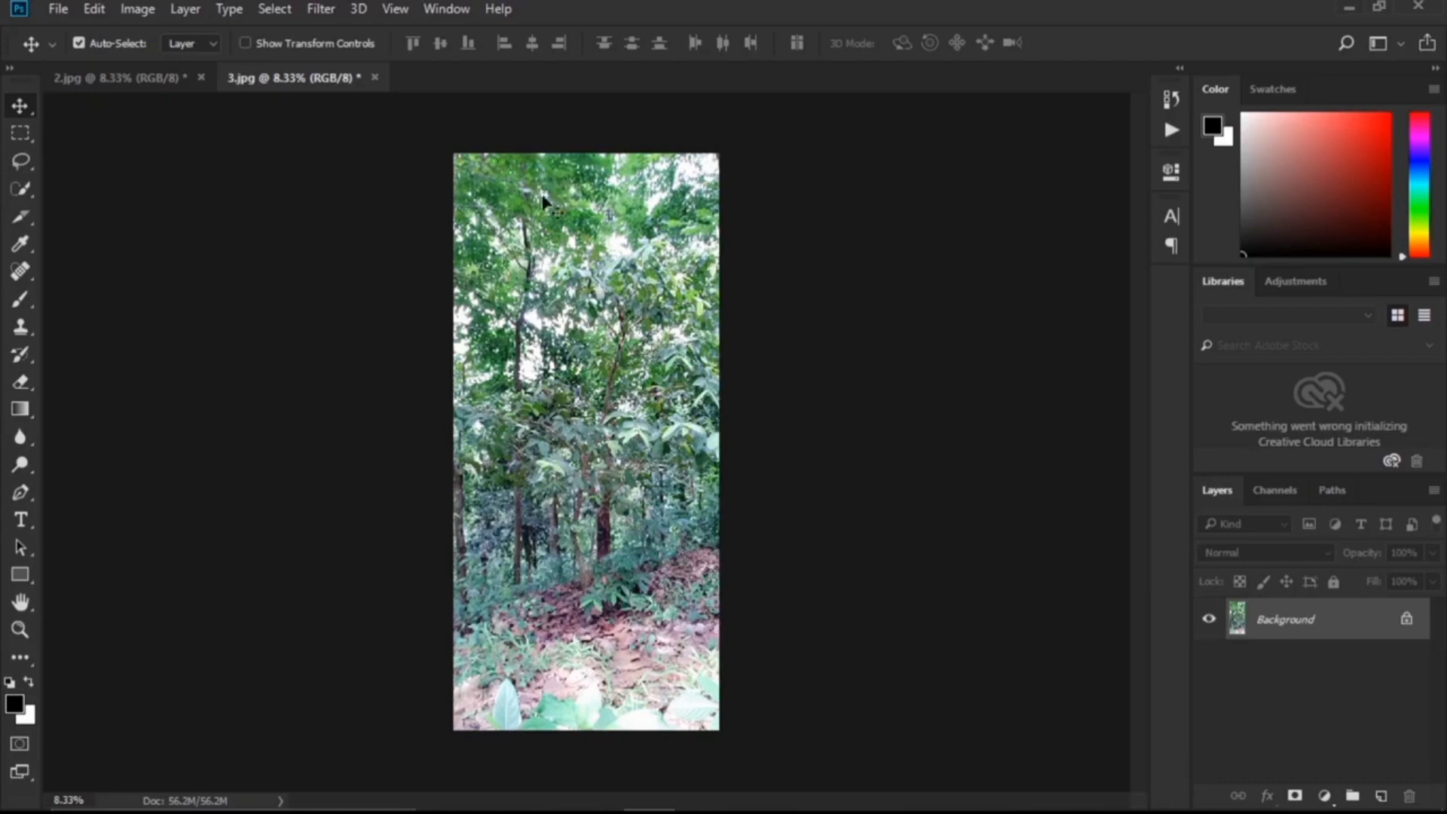
Step: Copy the photo of the man from 2.jpg into 3.jpg as a new layer and align it over the forest background
left_click(167, 81)
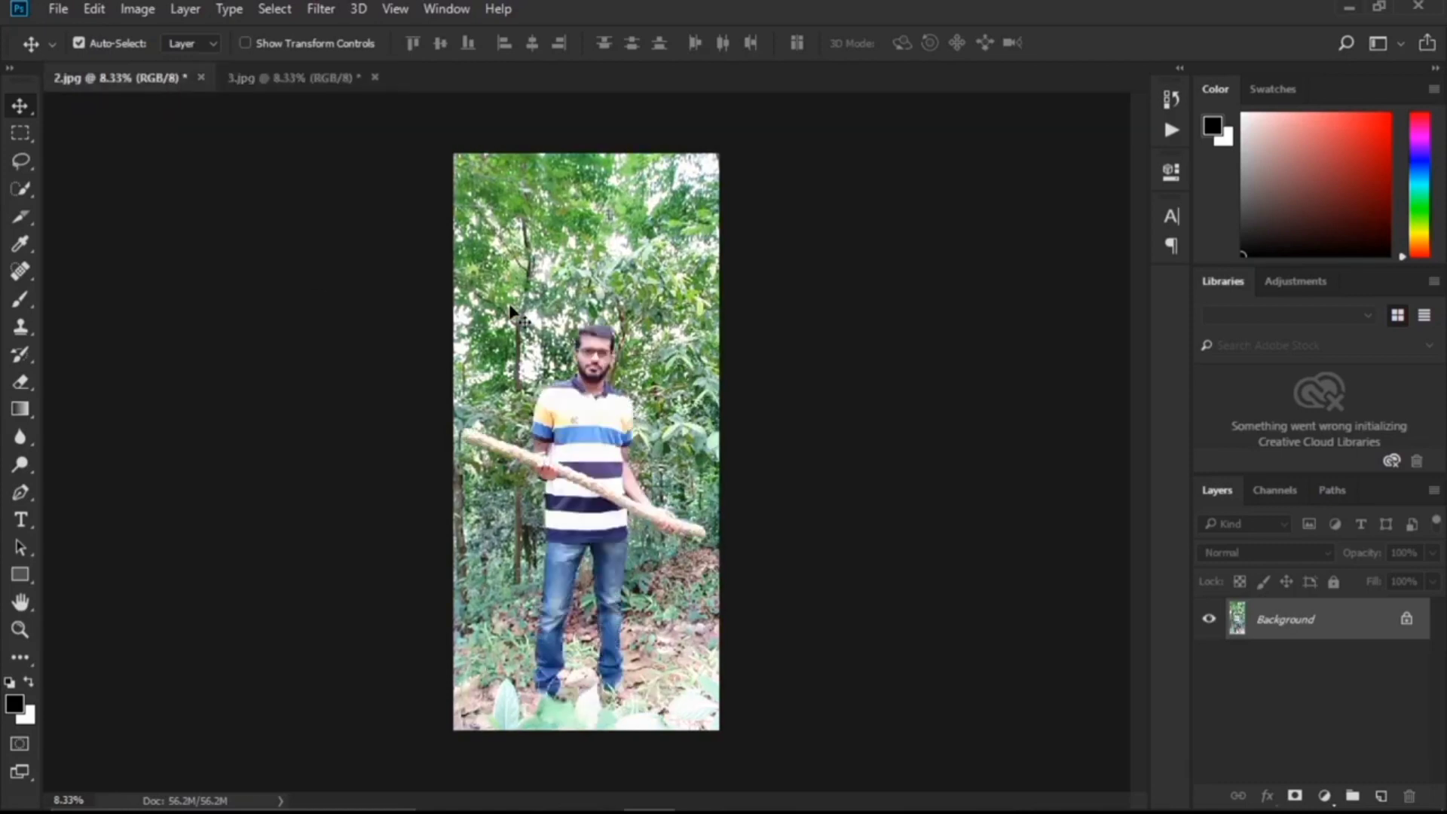
left_click(285, 80)
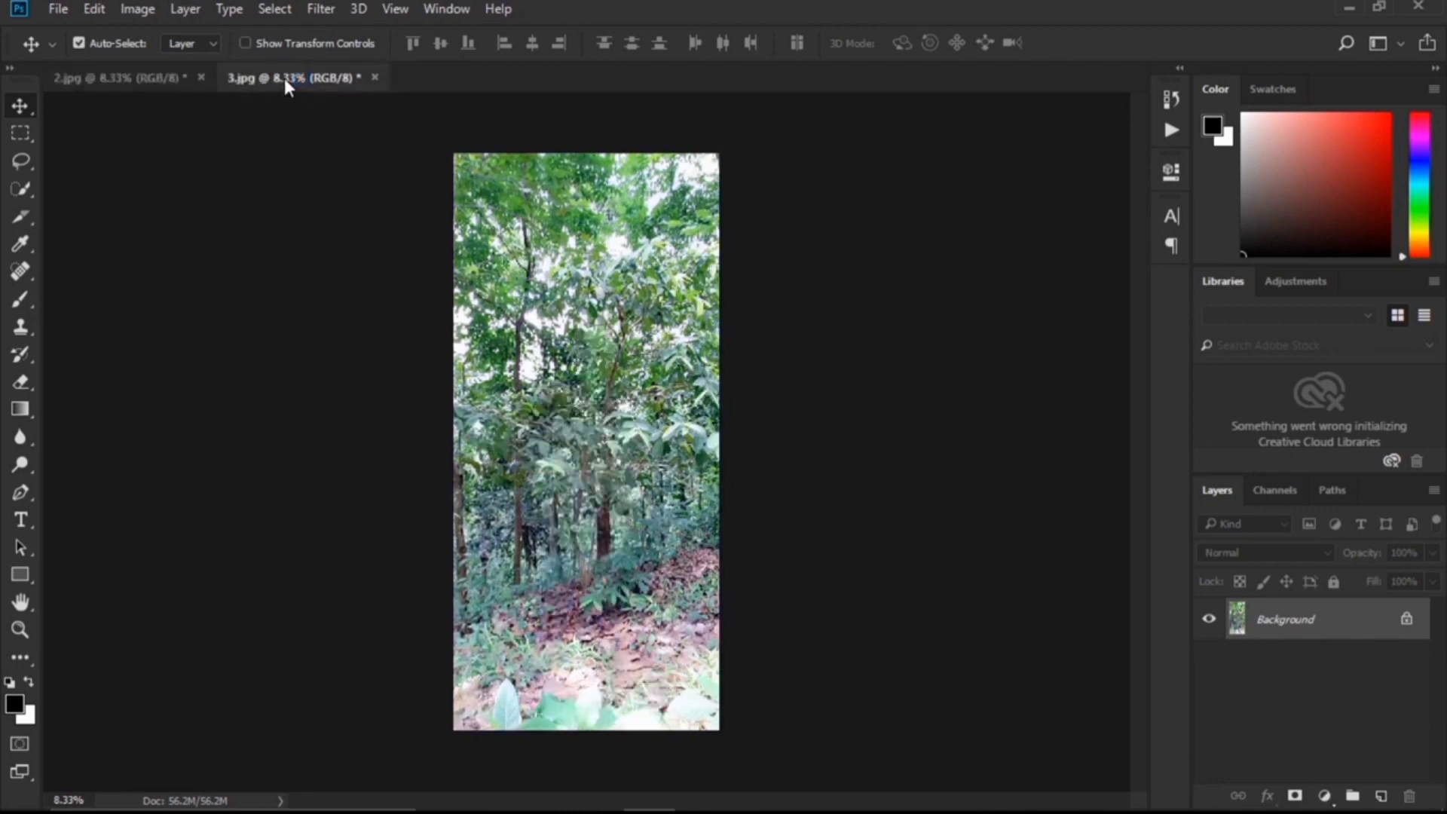
left_click(147, 79)
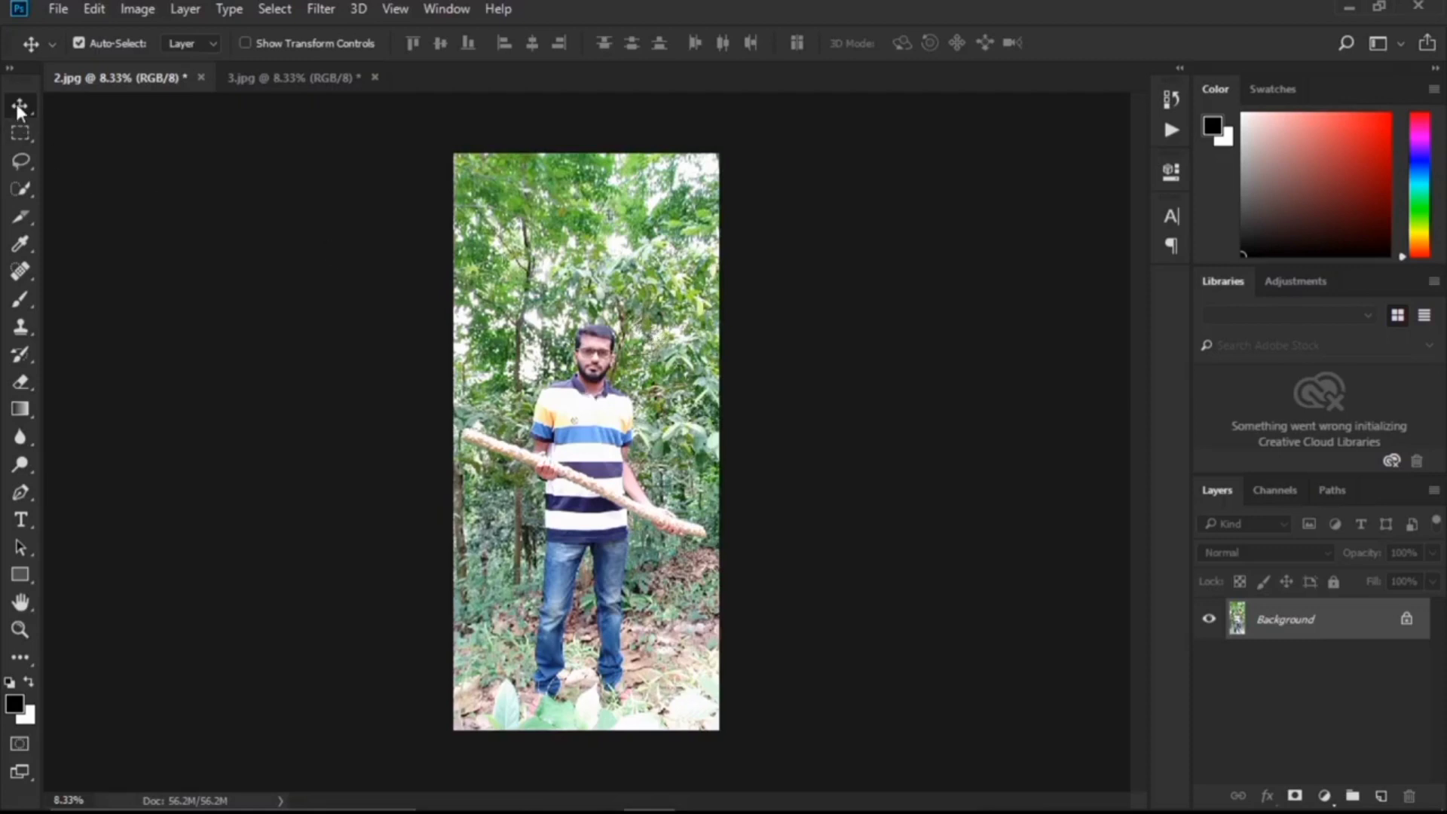
left_click_drag(566, 344, 581, 401)
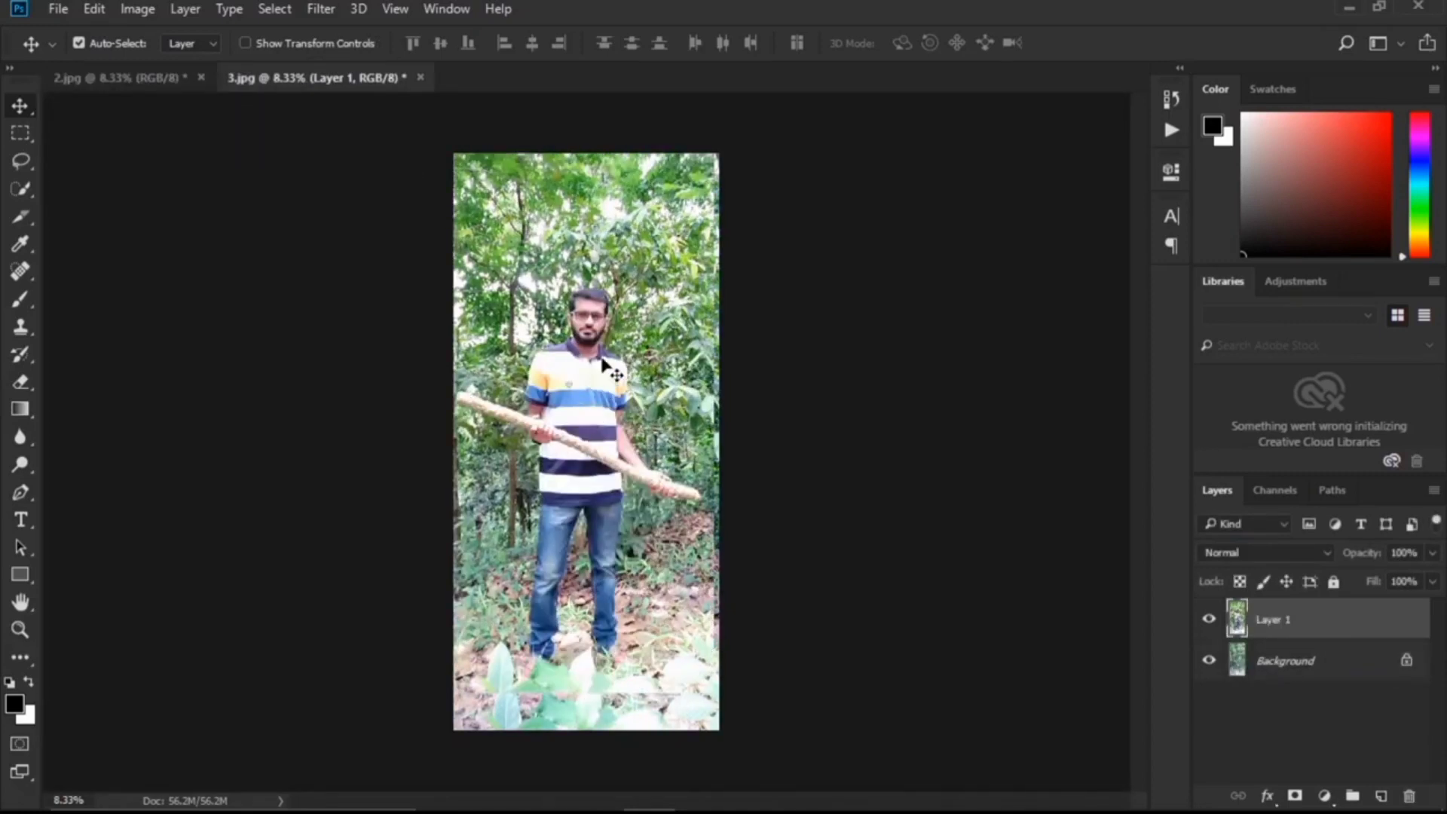
left_click_drag(616, 364, 650, 405)
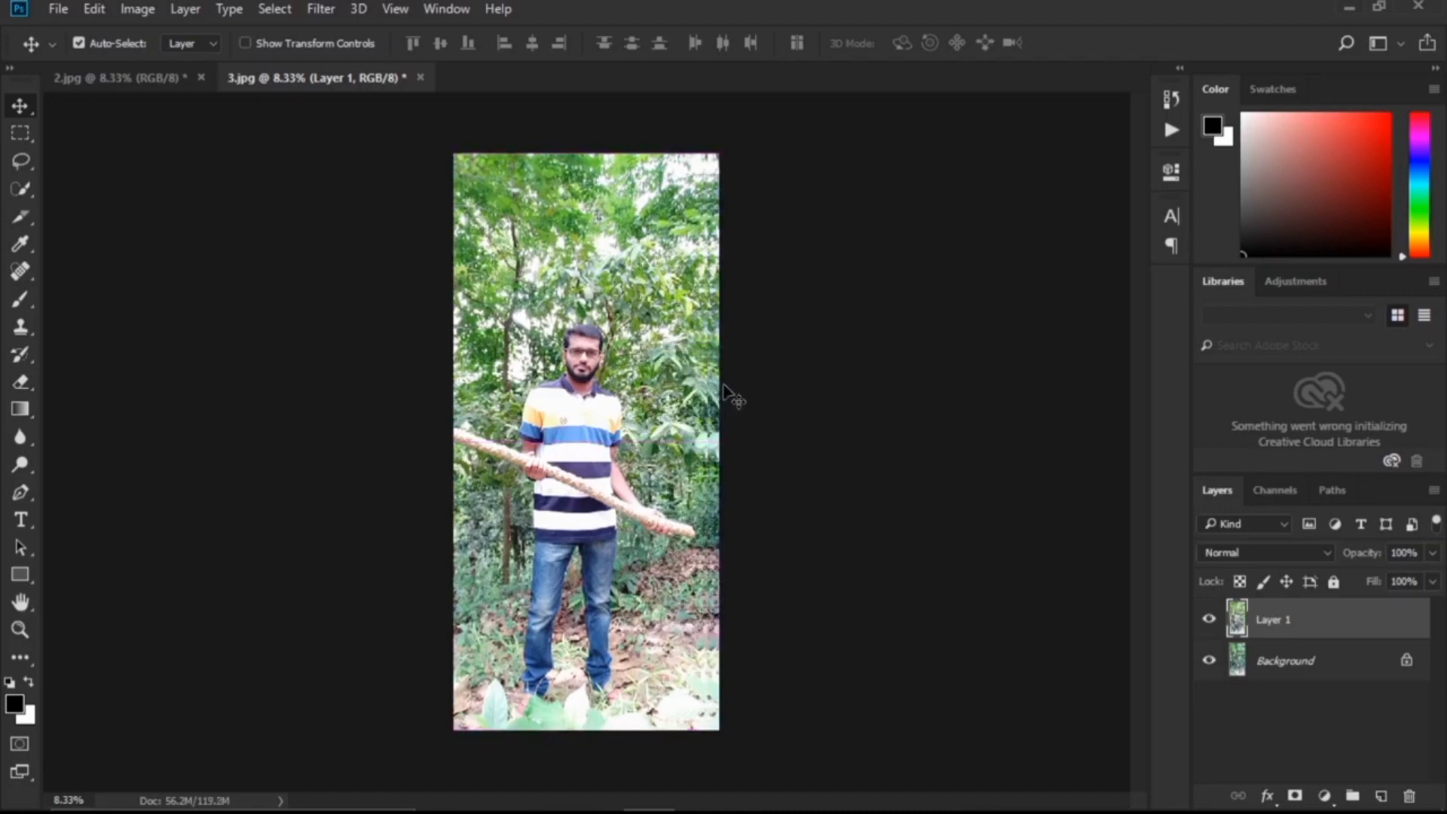
left_click(766, 391)
Step: Duplicate the Background layer and make Layer 1 active again
left_click(1273, 674)
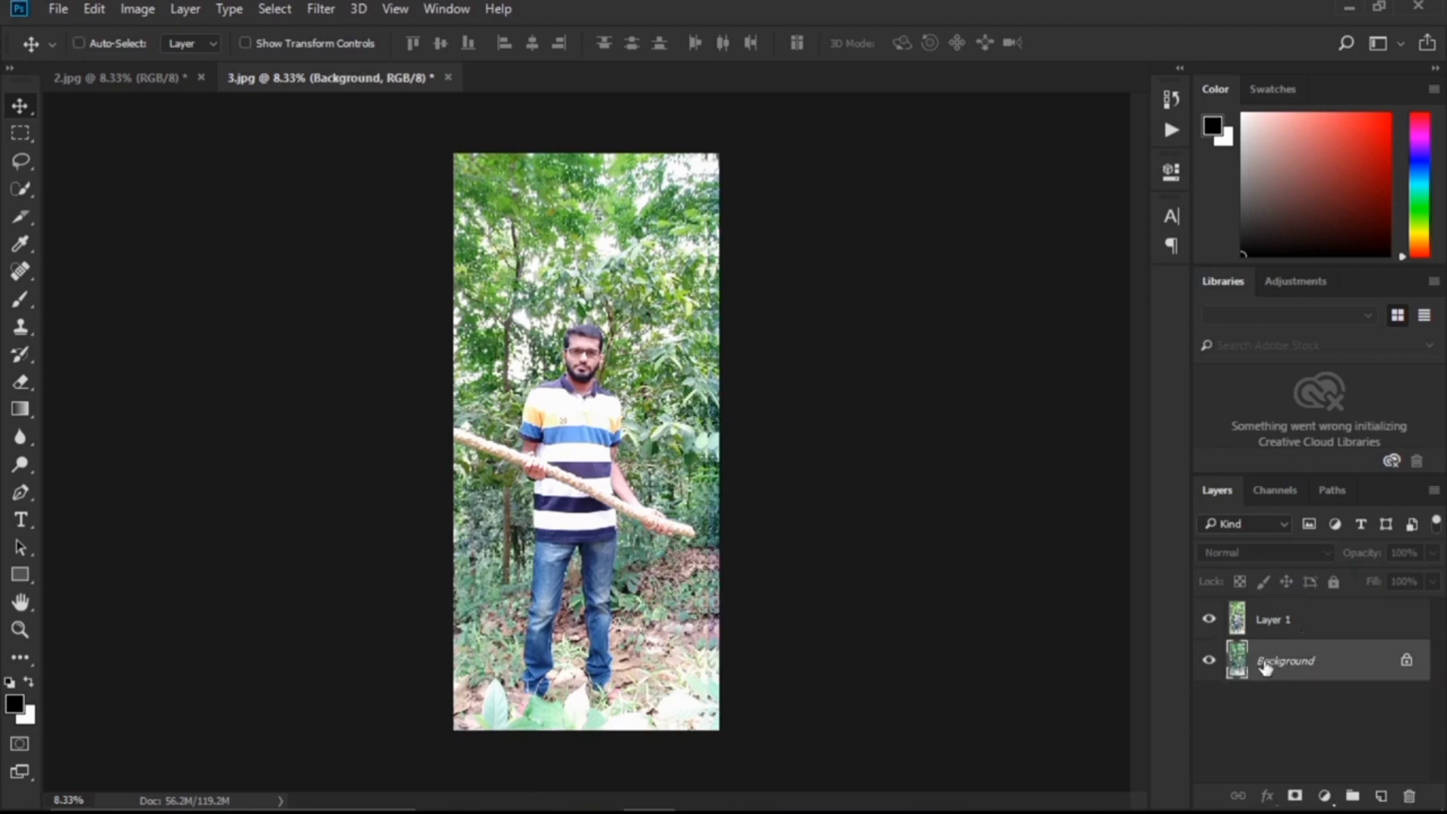
key("ctrl+j")
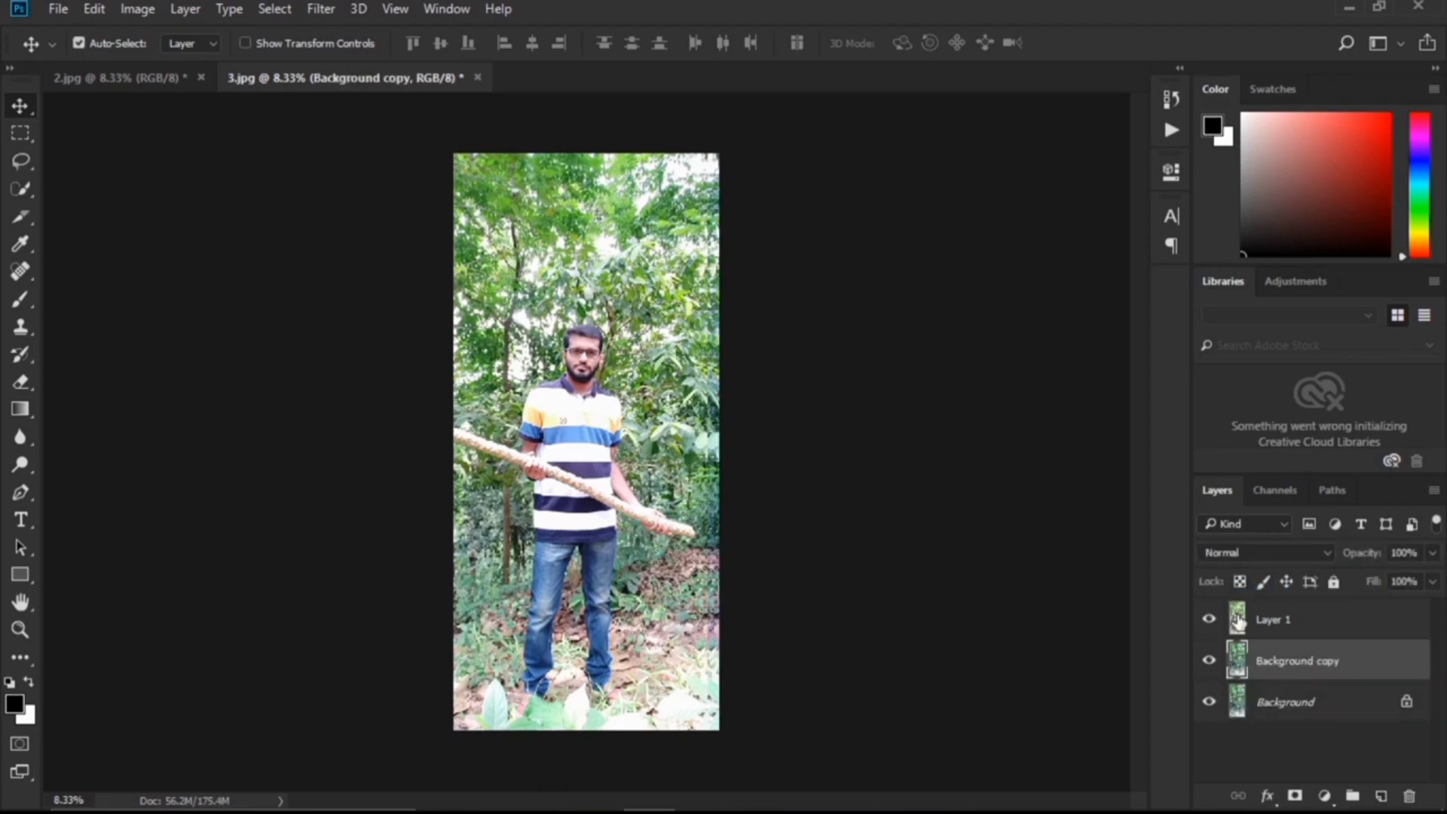
left_click(1238, 620)
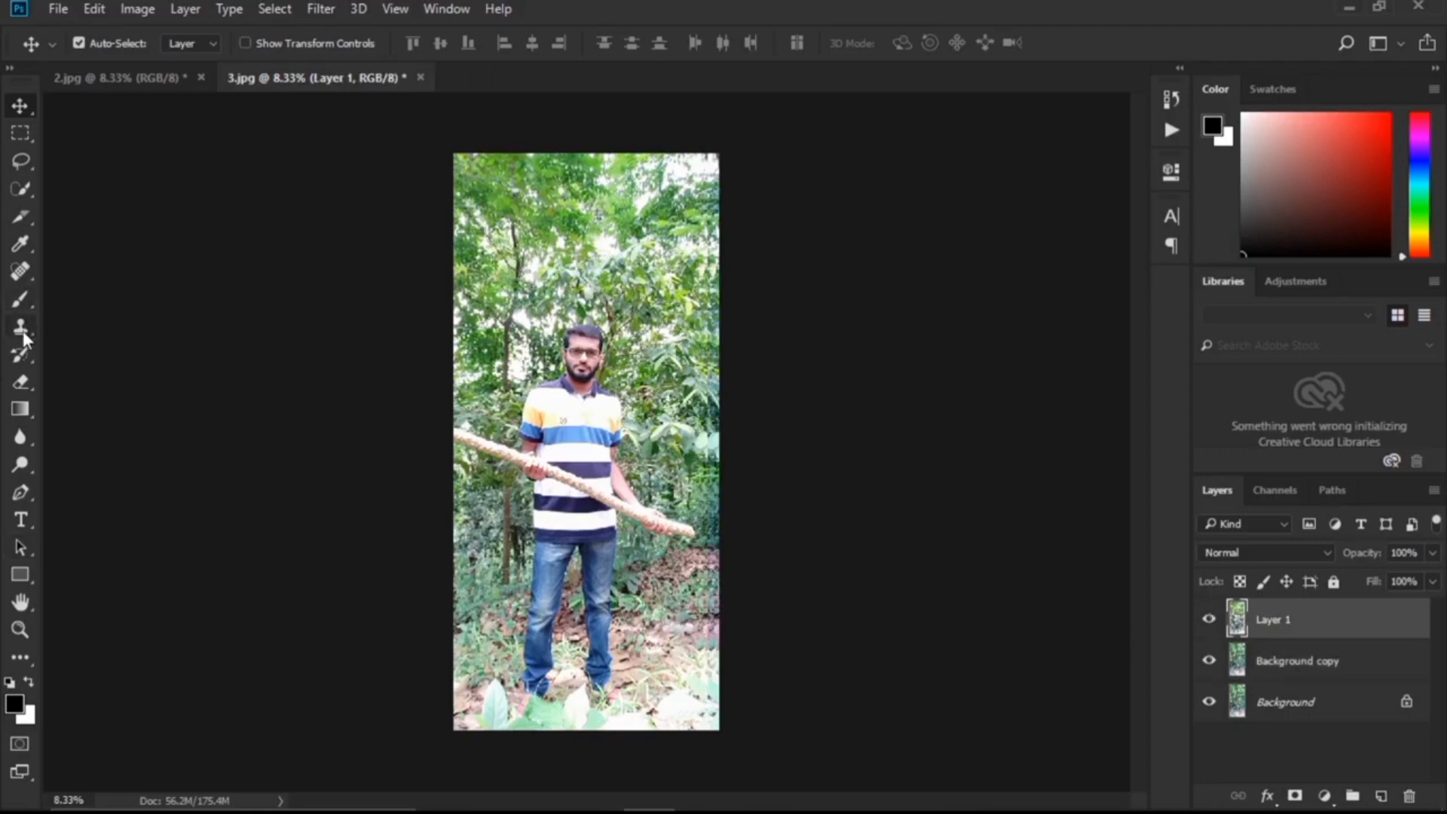
Step: Set up the Eraser Tool with a 385 px brush at 100% hardness
left_click(21, 383)
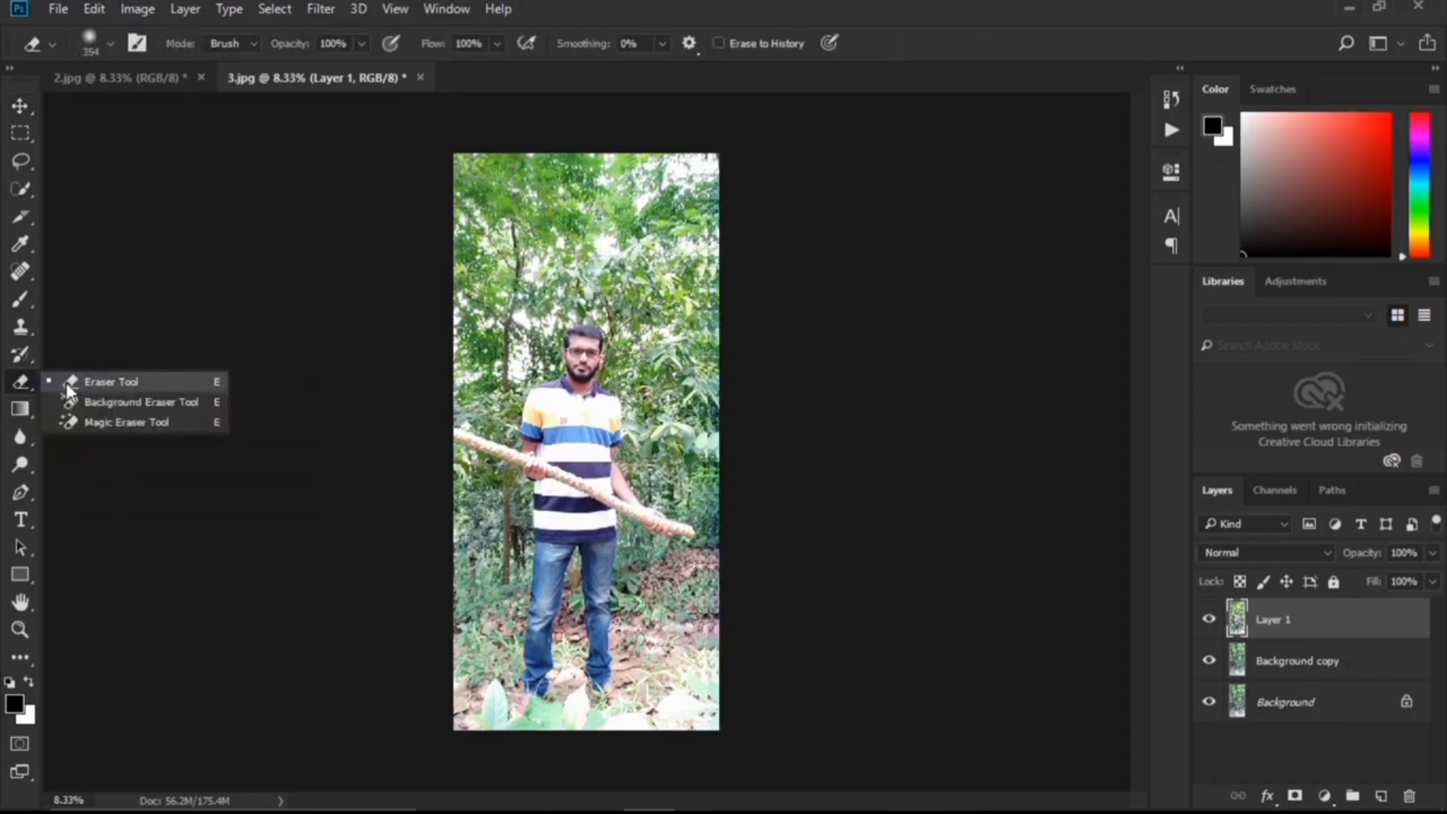
left_click(113, 427)
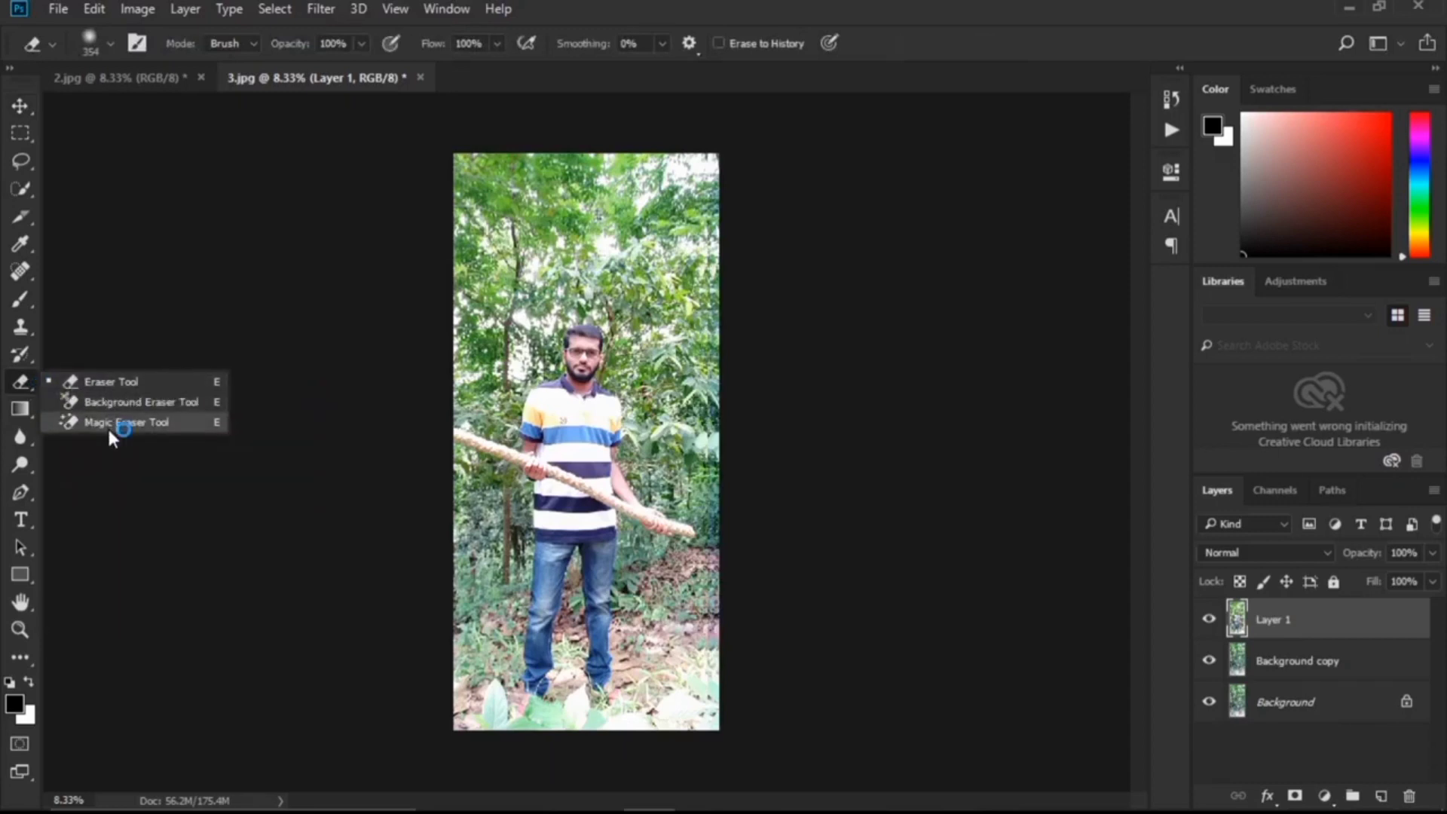
left_click(109, 383)
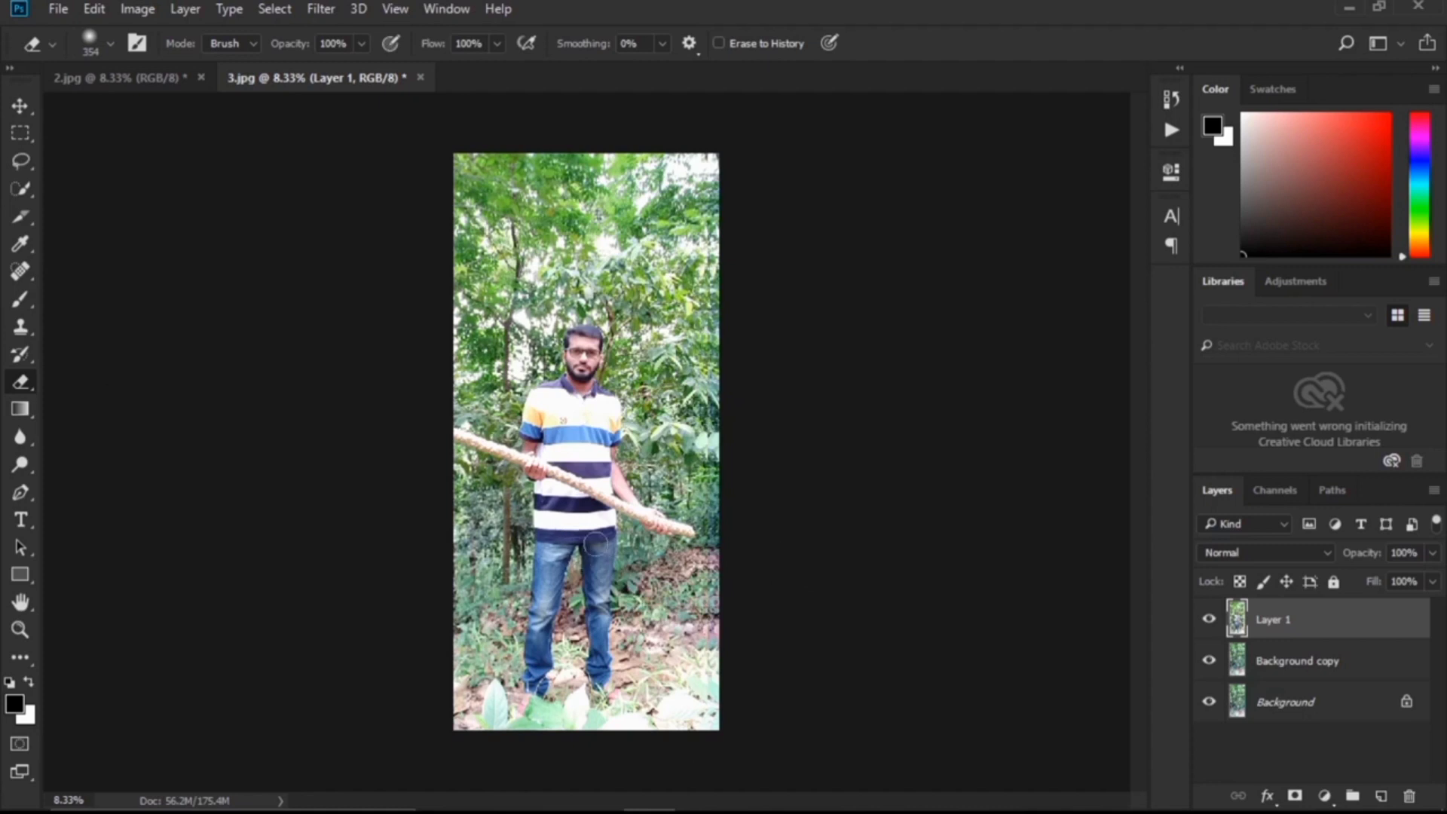
right_click(604, 459)
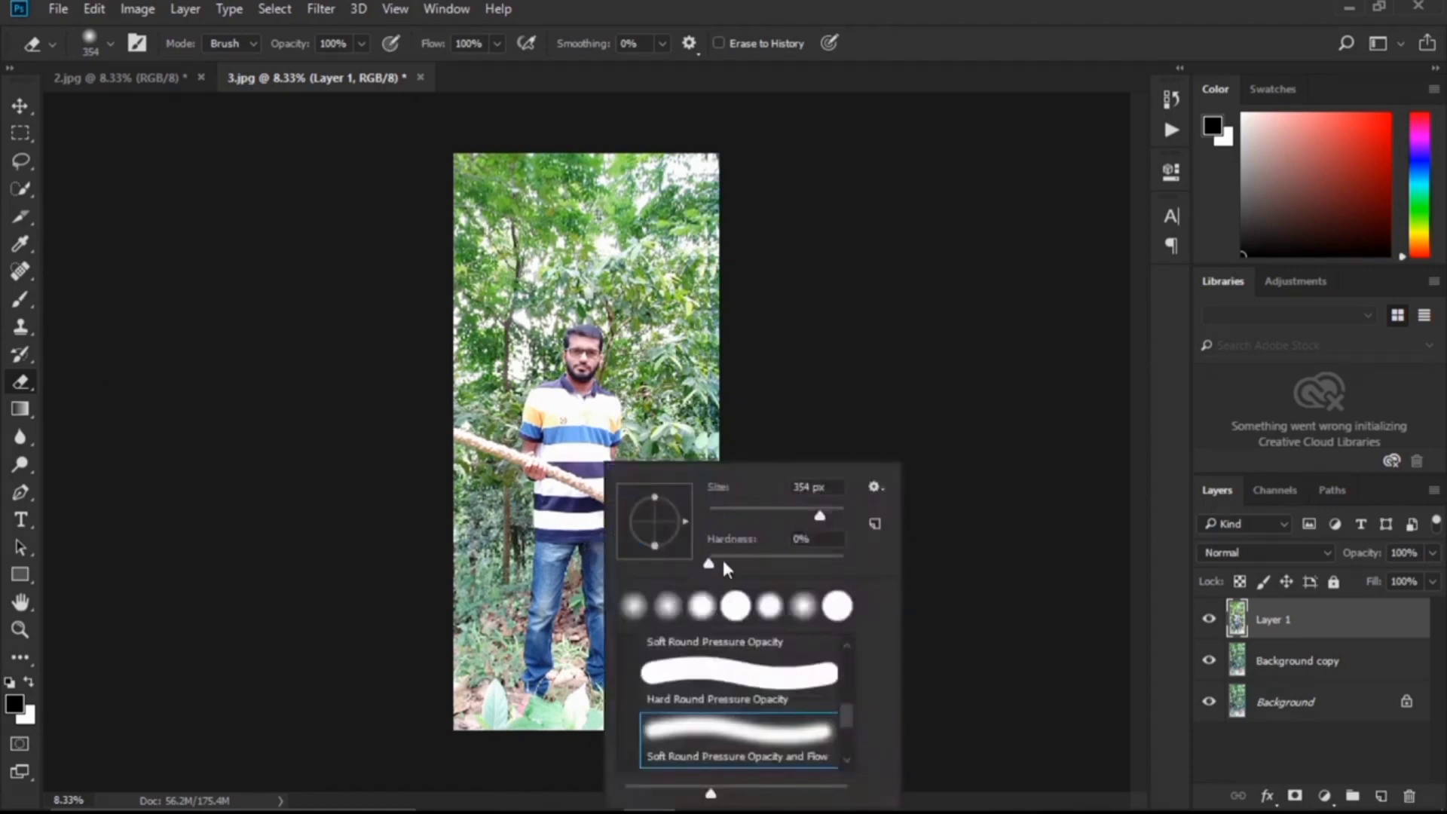
left_click_drag(710, 562, 824, 516)
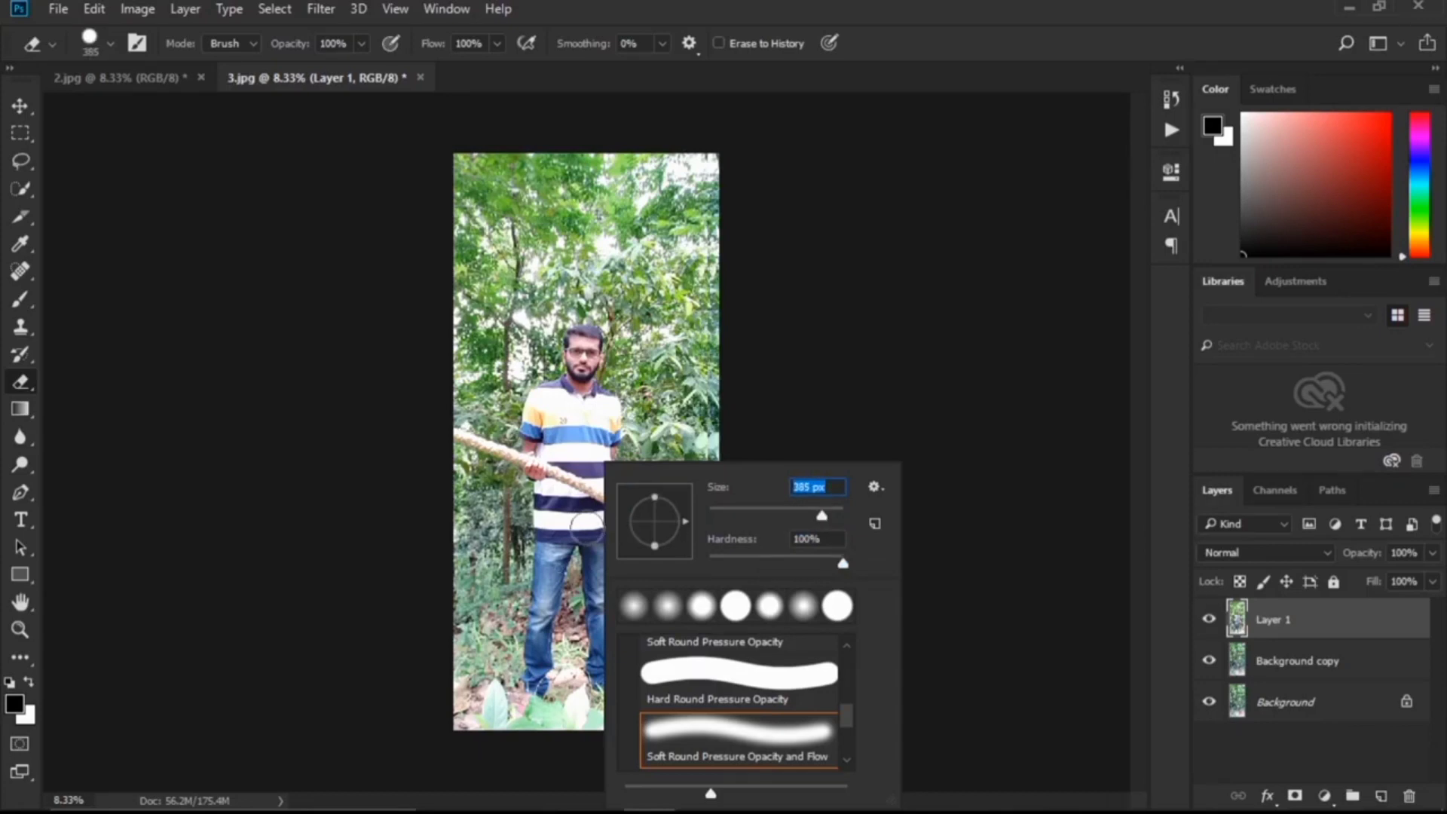
left_click(563, 573)
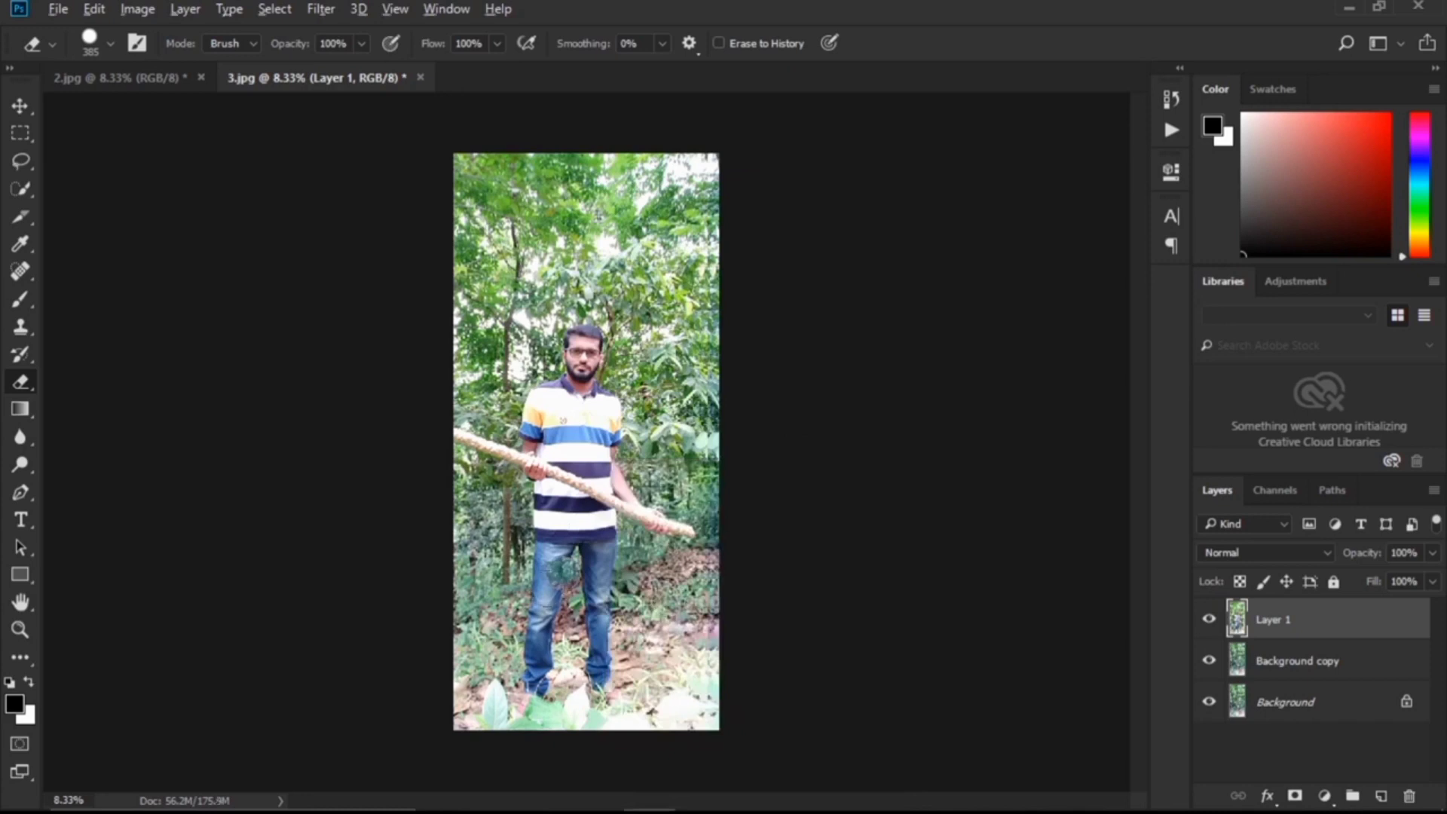
Step: Erase the man's legs and the lower part of his shirt below the stick on Layer 1
scroll(561, 527, "up", 3)
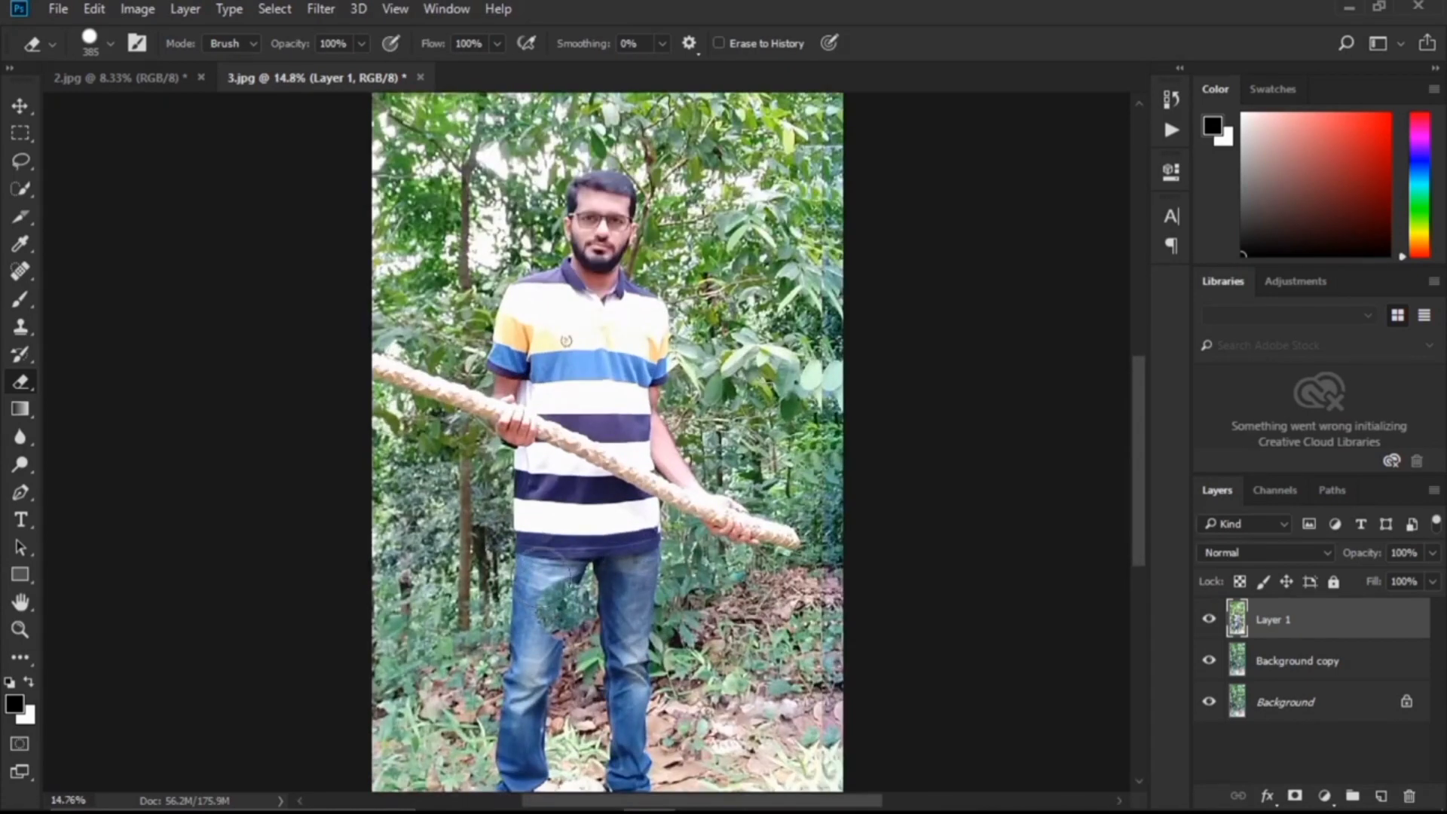
scroll(548, 559, "down", 2)
mouse_move(539, 547)
left_mouse_down()
mouse_move(527, 567)
mouse_move(626, 609)
mouse_move(527, 622)
mouse_move(633, 649)
mouse_move(528, 663)
mouse_move(603, 697)
mouse_move(520, 709)
mouse_move(603, 747)
mouse_move(539, 752)
mouse_move(618, 753)
mouse_move(498, 716)
mouse_move(637, 713)
mouse_move(558, 648)
left_mouse_up()
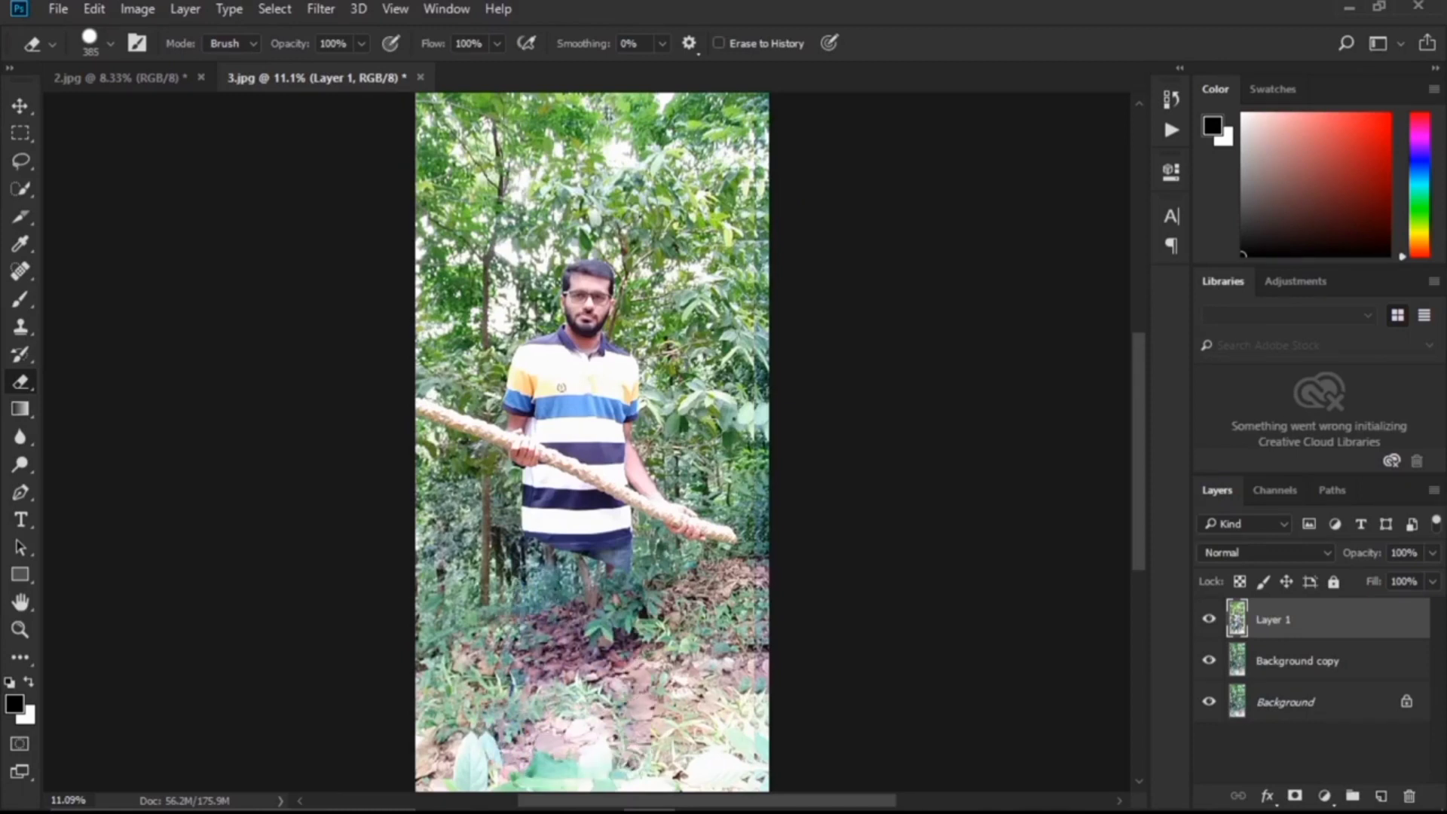
mouse_move(558, 528)
left_mouse_down()
mouse_move(520, 532)
mouse_move(633, 558)
mouse_move(528, 520)
mouse_move(543, 497)
mouse_move(622, 535)
left_mouse_up()
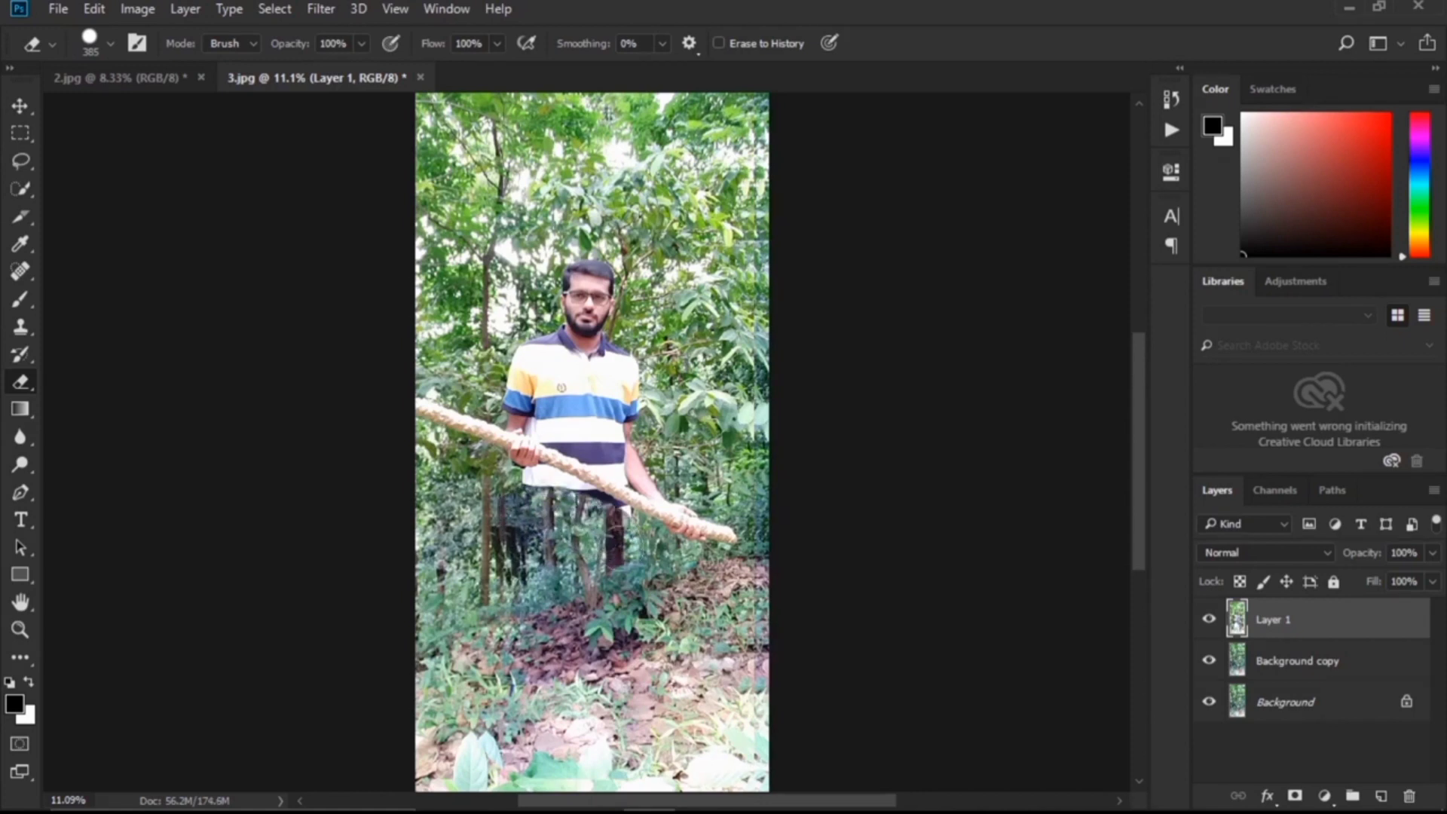
mouse_move(502, 558)
left_mouse_down()
mouse_move(498, 640)
mouse_move(556, 693)
left_mouse_up()
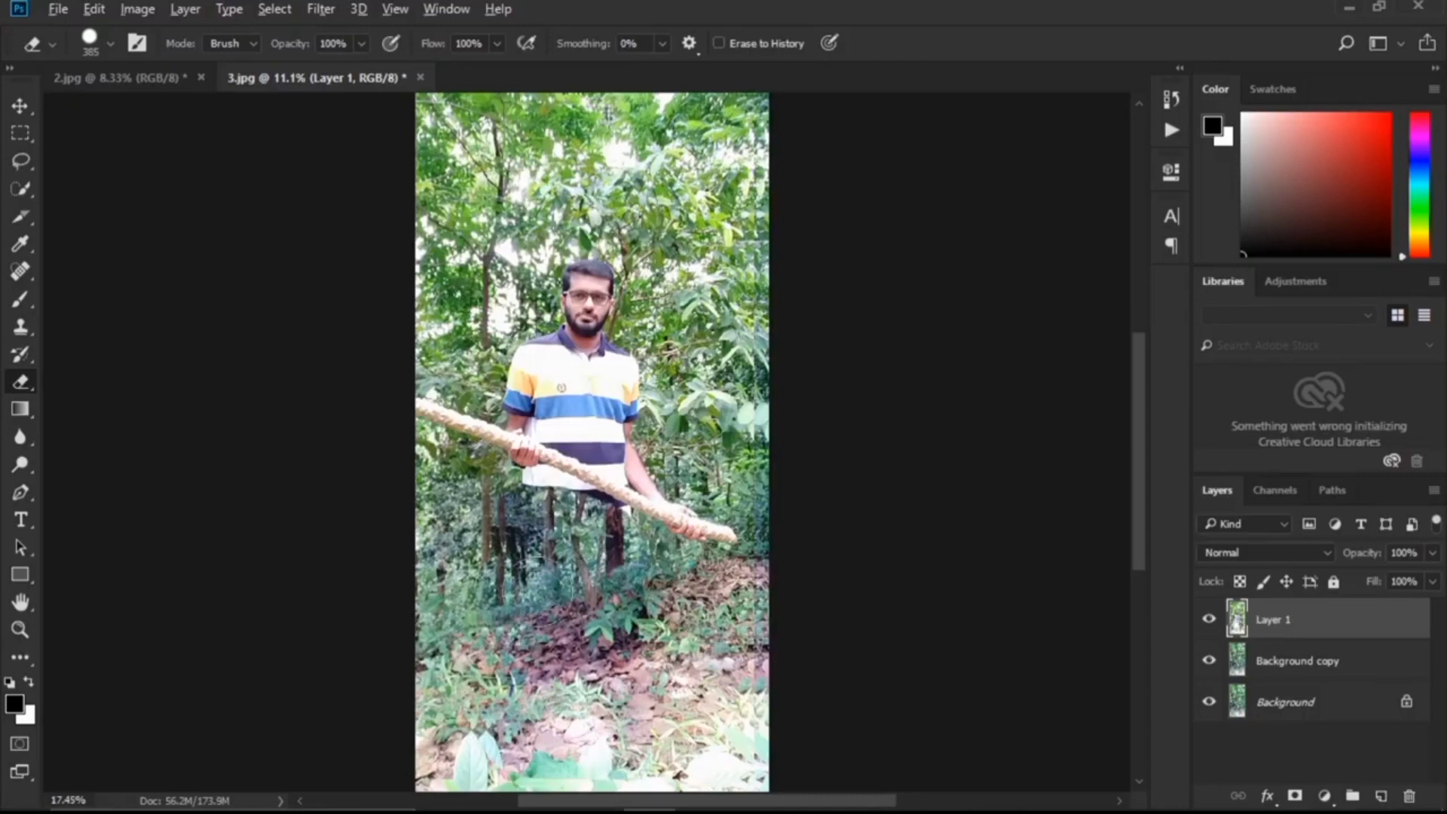
Step: Reduce the eraser to 53 px and erase the shirt remnants along the lower edge of the hand and stick
scroll(532, 594, "up", 4)
scroll(594, 471, "down", 1)
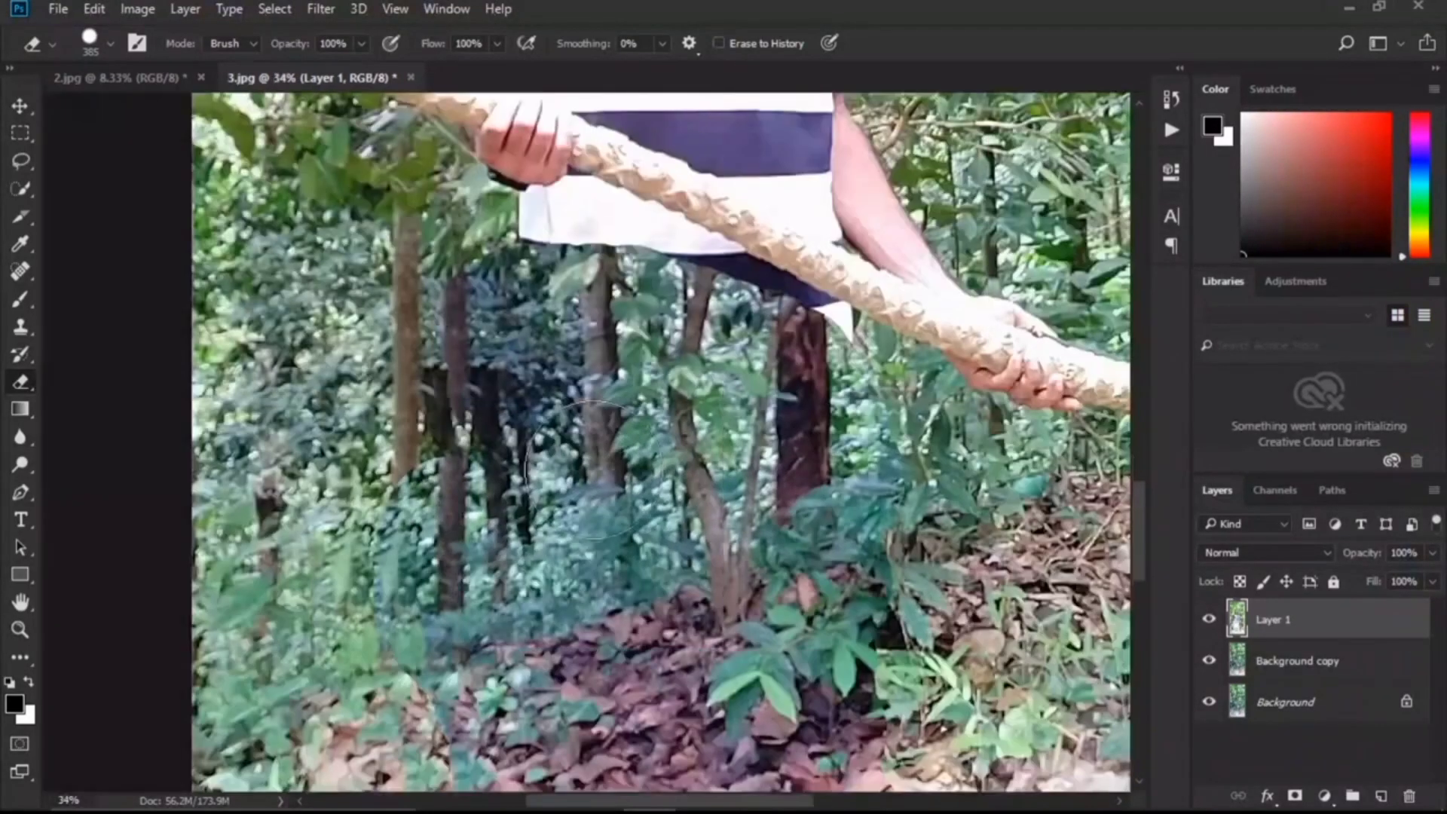
scroll(579, 469, "down", 2)
right_click(607, 368)
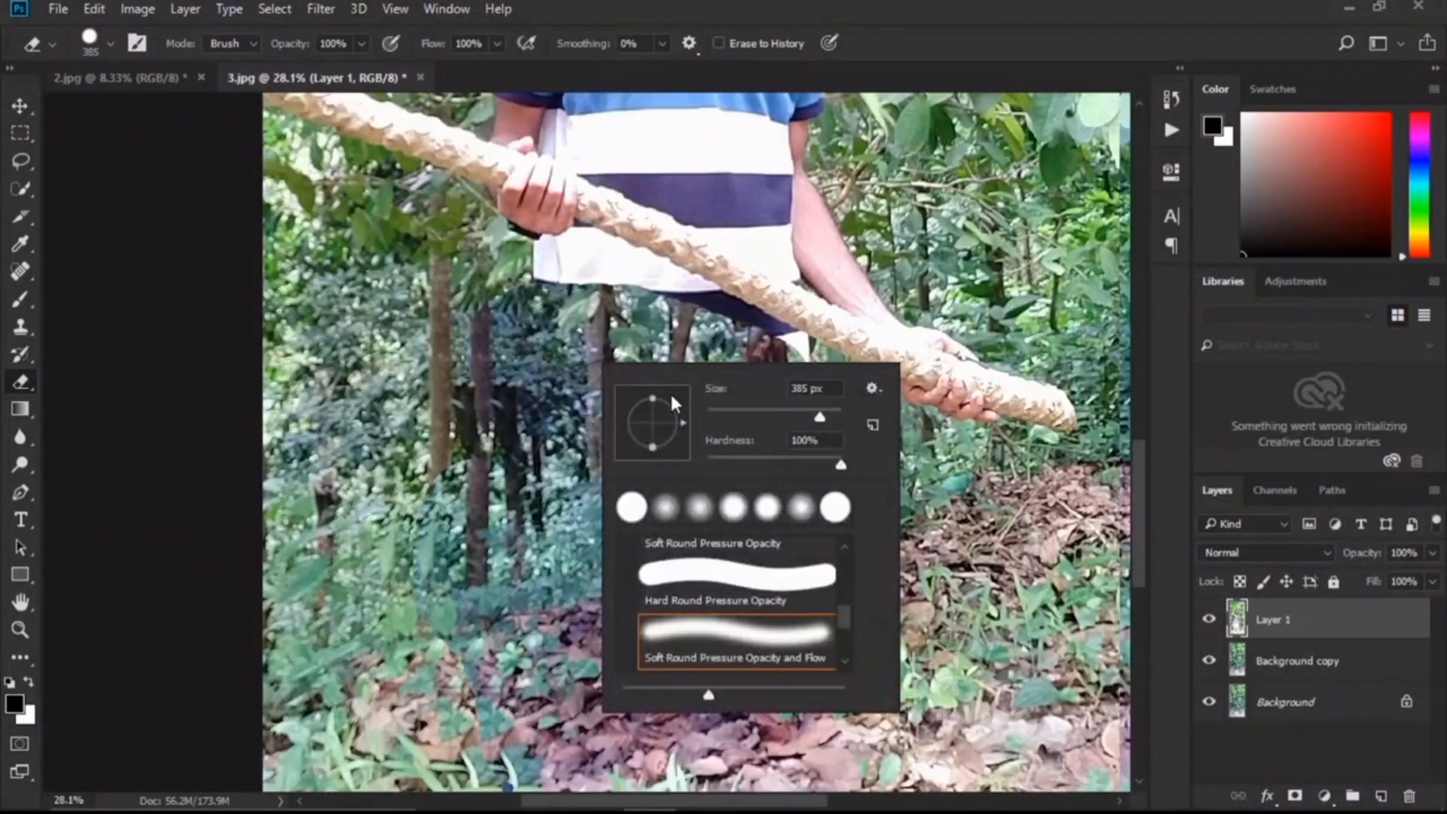
left_click(743, 412)
mouse_move(541, 254)
left_mouse_down()
mouse_move(666, 279)
mouse_move(799, 351)
left_mouse_up()
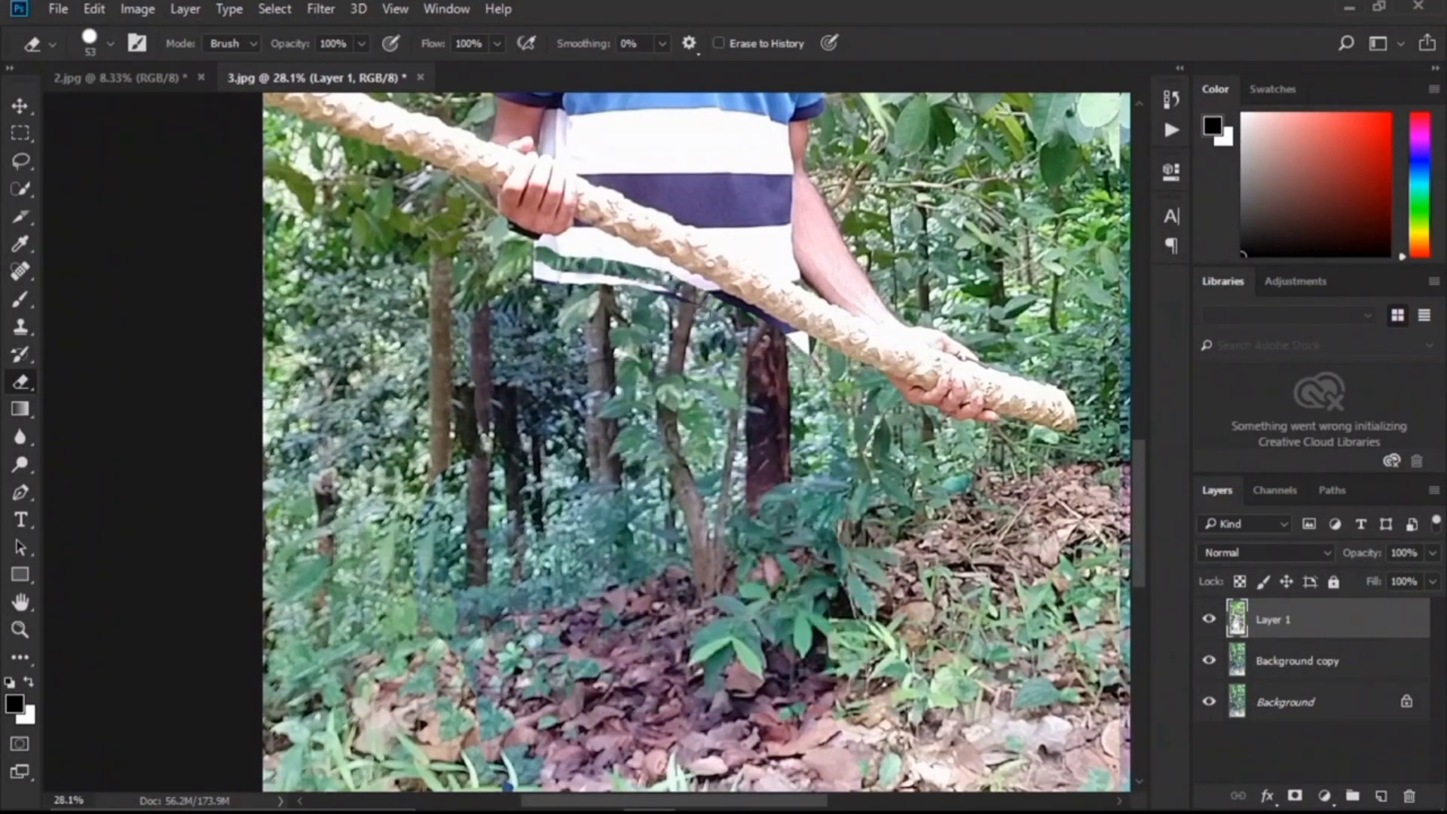
mouse_move(696, 302)
left_mouse_down()
mouse_move(484, 292)
mouse_move(585, 273)
mouse_move(648, 283)
left_mouse_up()
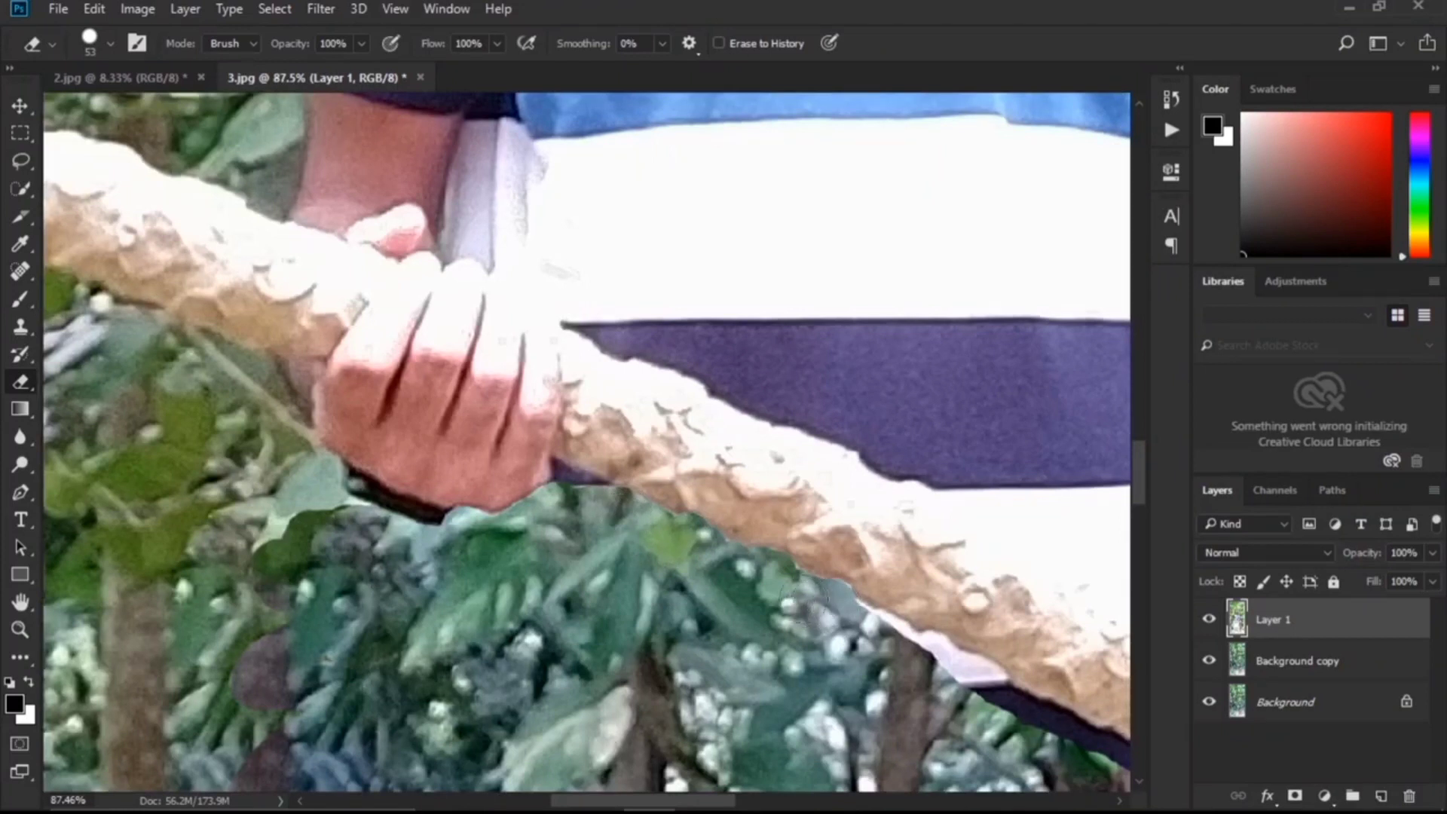
scroll(754, 603, "down", 3)
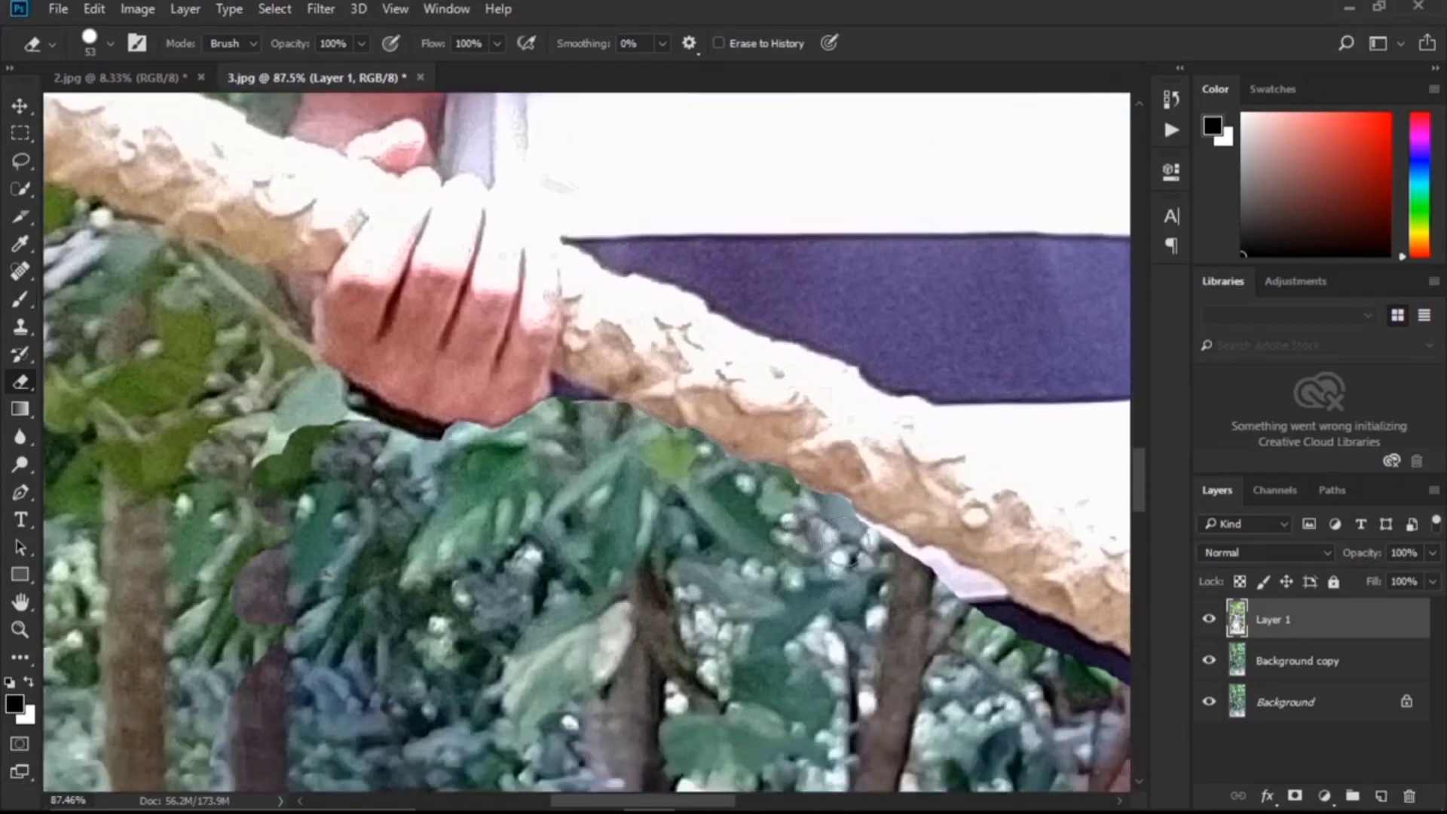
mouse_move(867, 532)
left_mouse_down()
mouse_move(941, 567)
mouse_move(892, 560)
mouse_move(937, 570)
left_mouse_up()
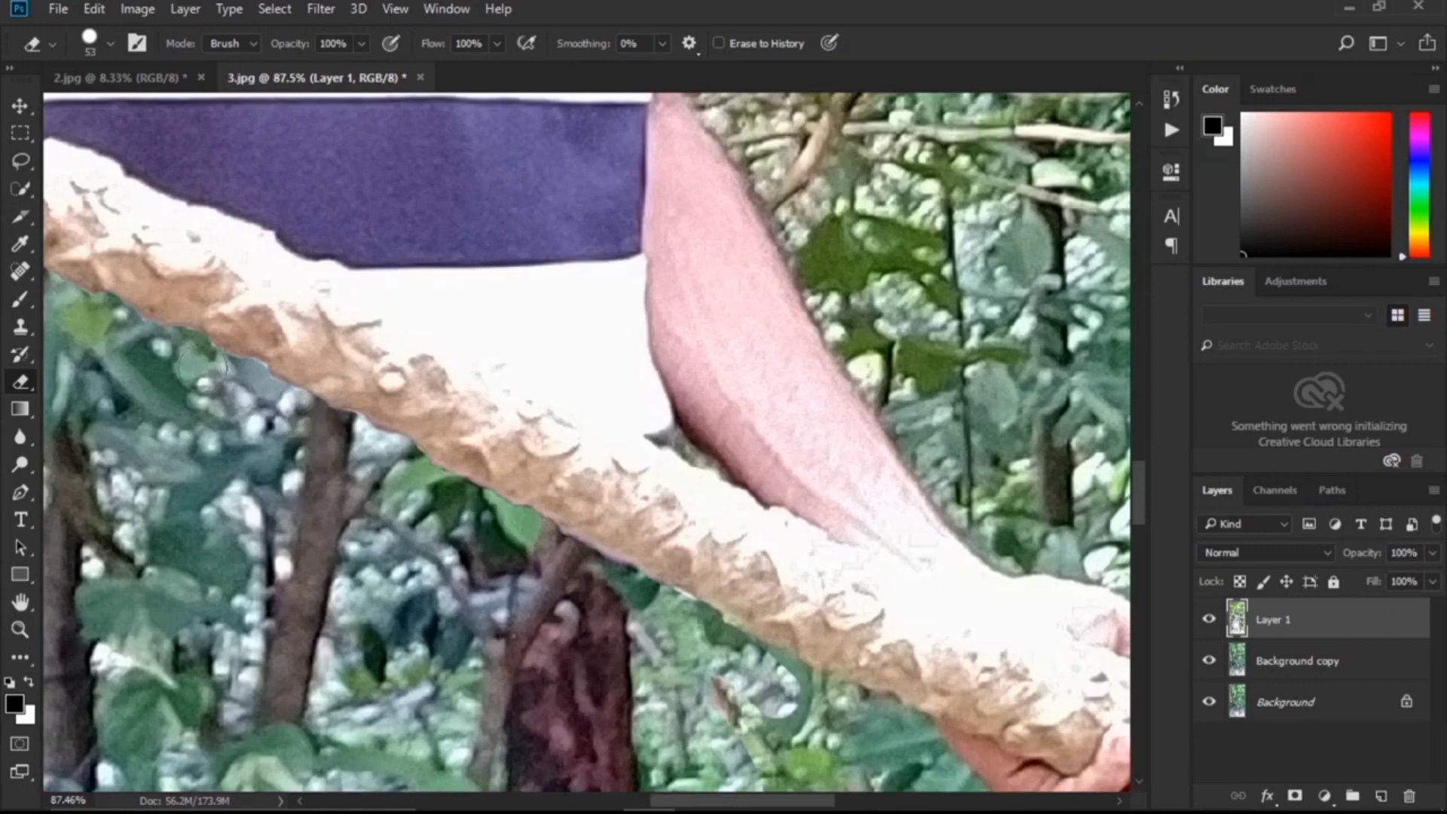
Step: Soften the eraser to 0% hardness and enlarge its brush to about 448 px
scroll(688, 631, "down", 5)
right_click(387, 544)
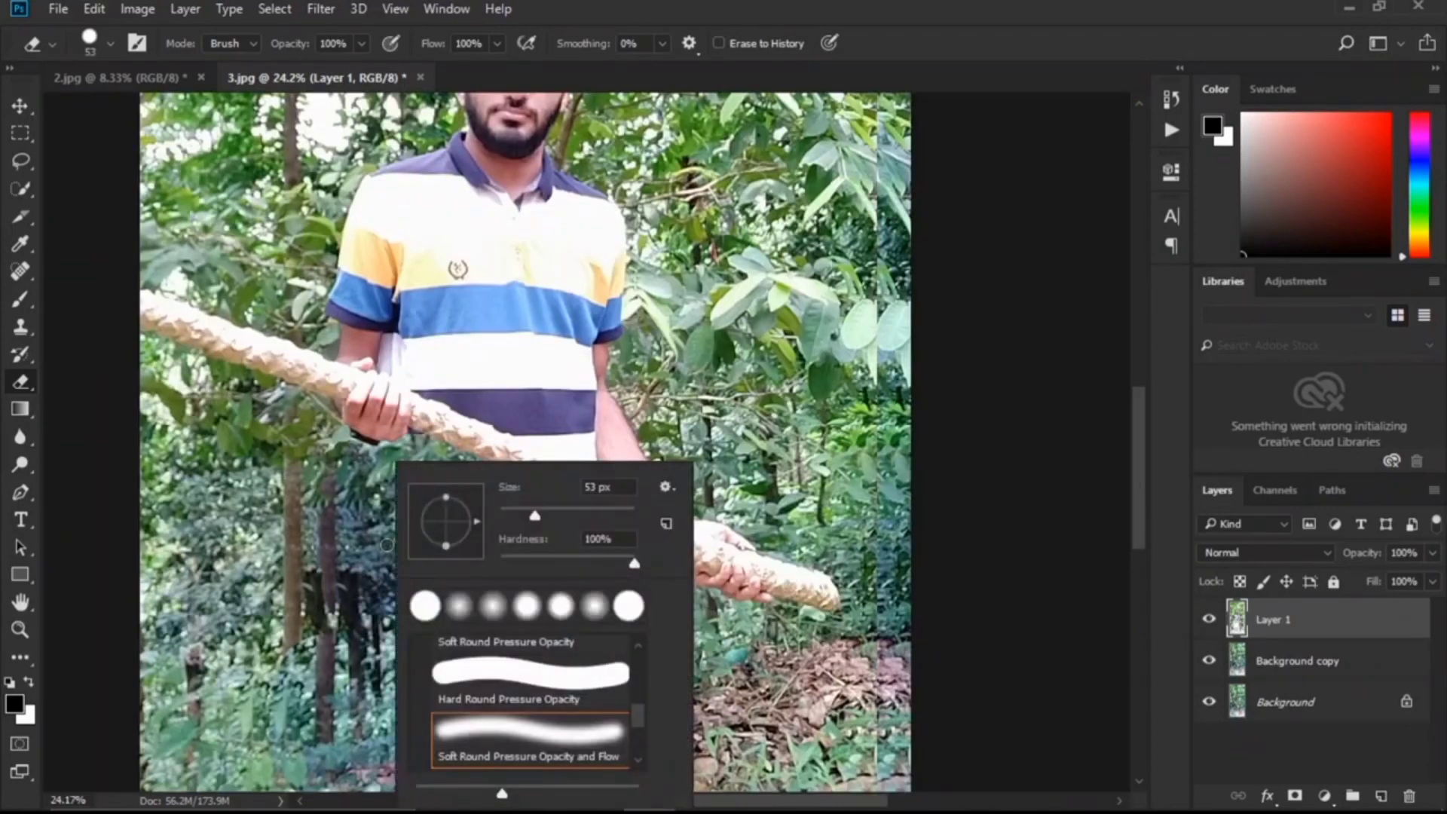
left_click_drag(631, 563, 499, 564)
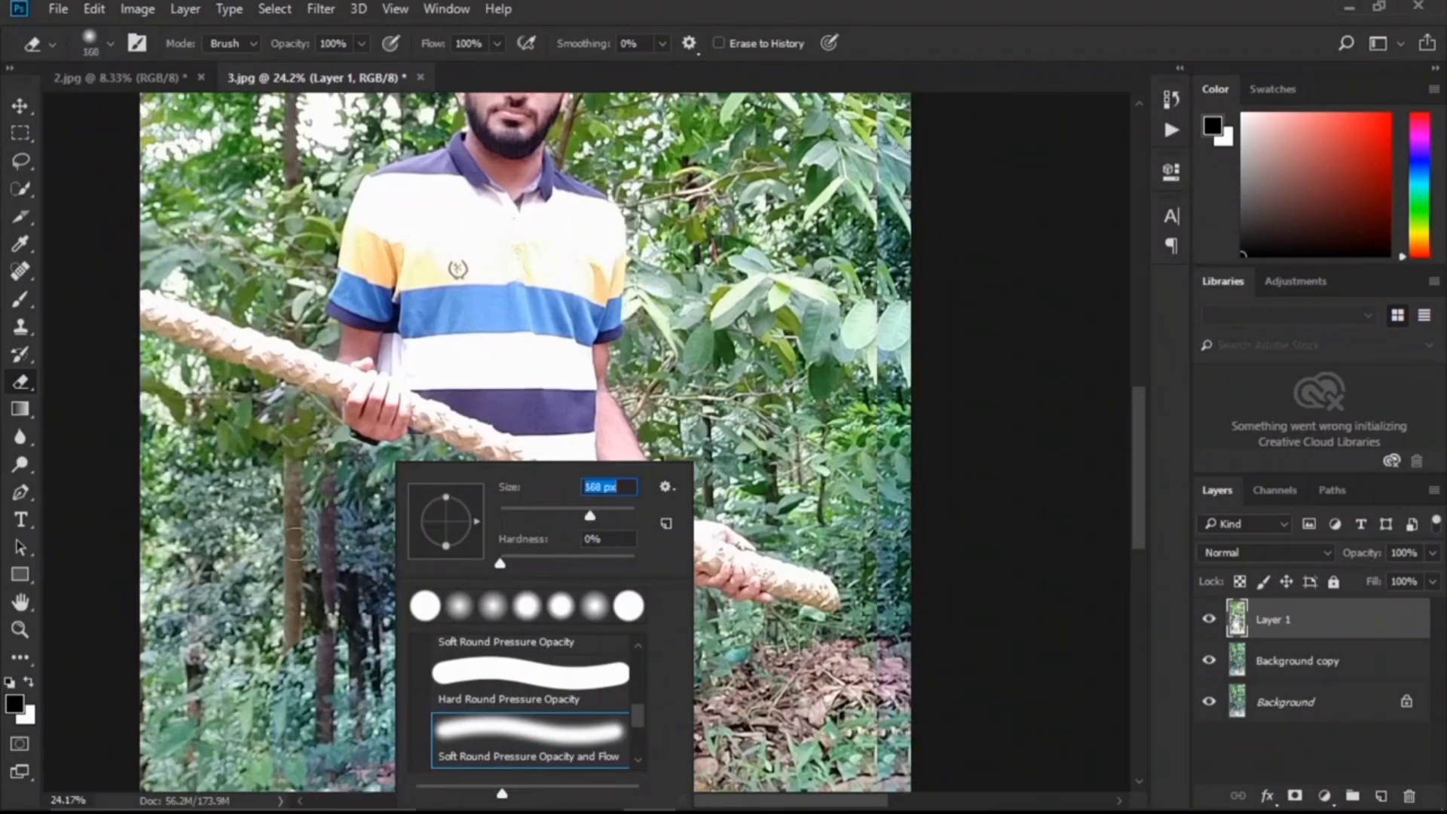
left_click_drag(590, 516, 617, 516)
left_click(303, 536)
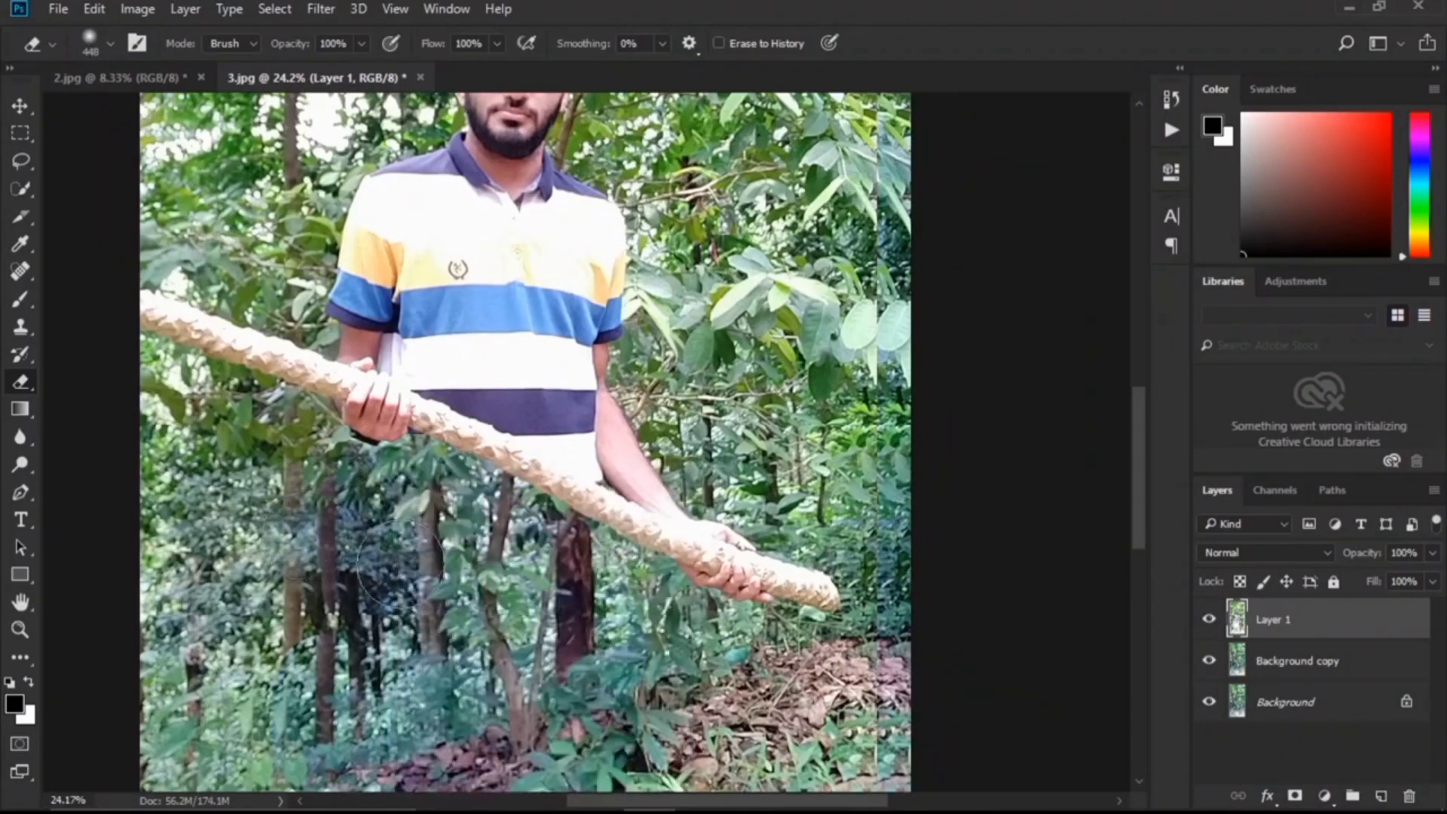
Step: Erase Layer 1's forest and ground on both sides below the stick to blend it with the background
scroll(396, 557, "down", 1)
scroll(396, 556, "down", 1)
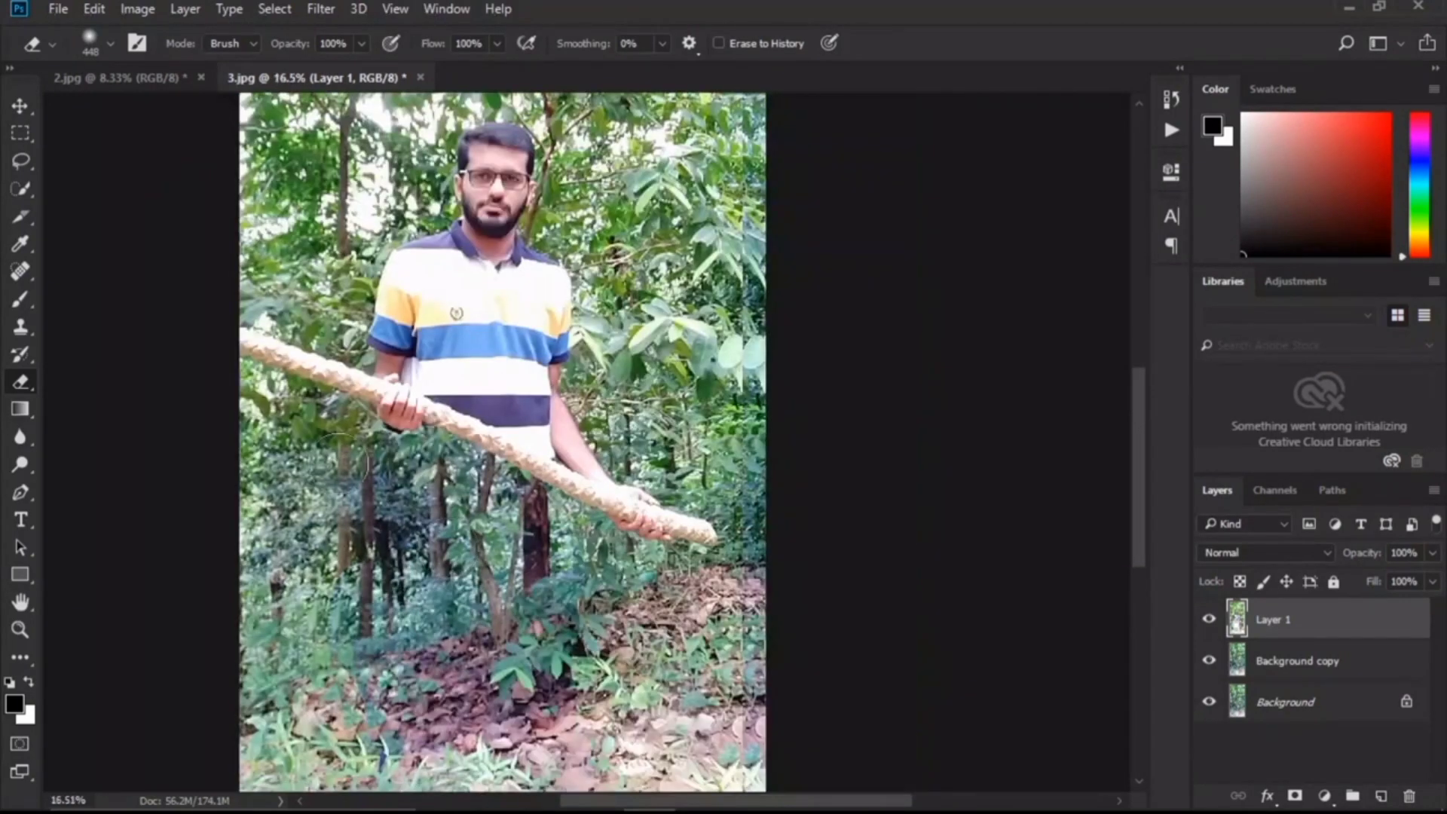
left_click_drag(344, 457, 352, 445)
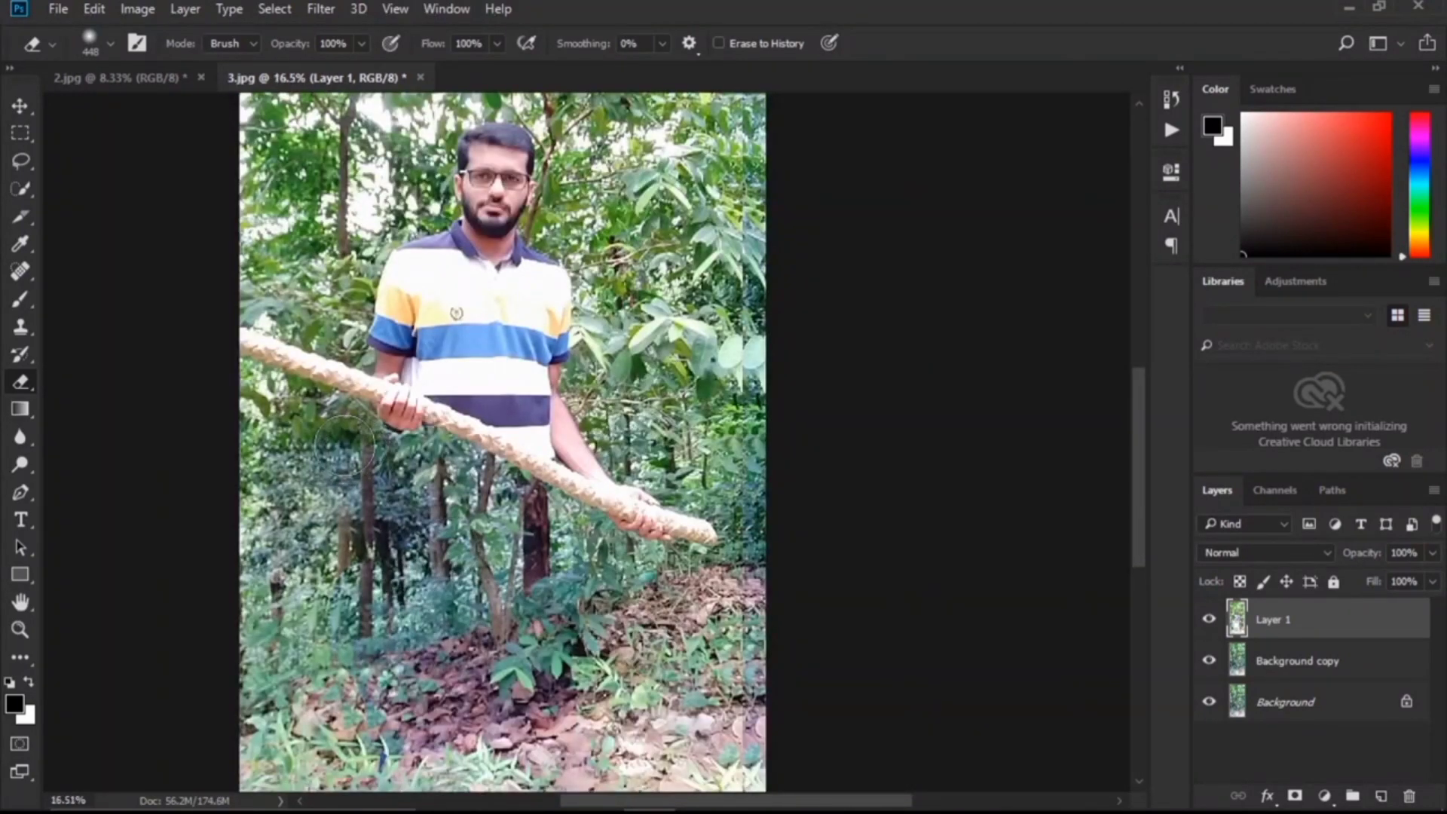
left_click_drag(346, 515, 332, 615)
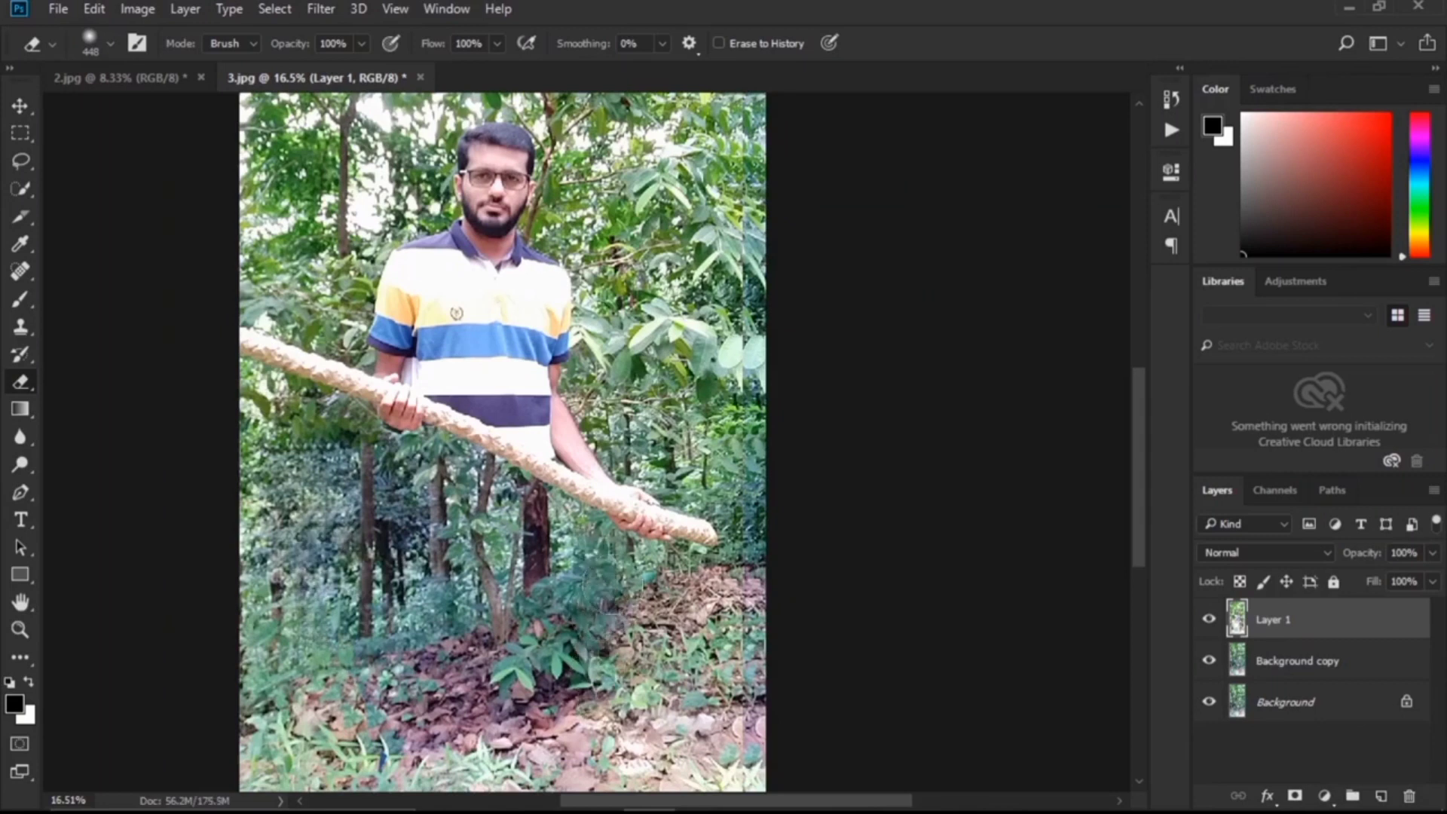
mouse_move(627, 618)
left_mouse_down()
mouse_move(626, 743)
mouse_move(642, 740)
left_mouse_up()
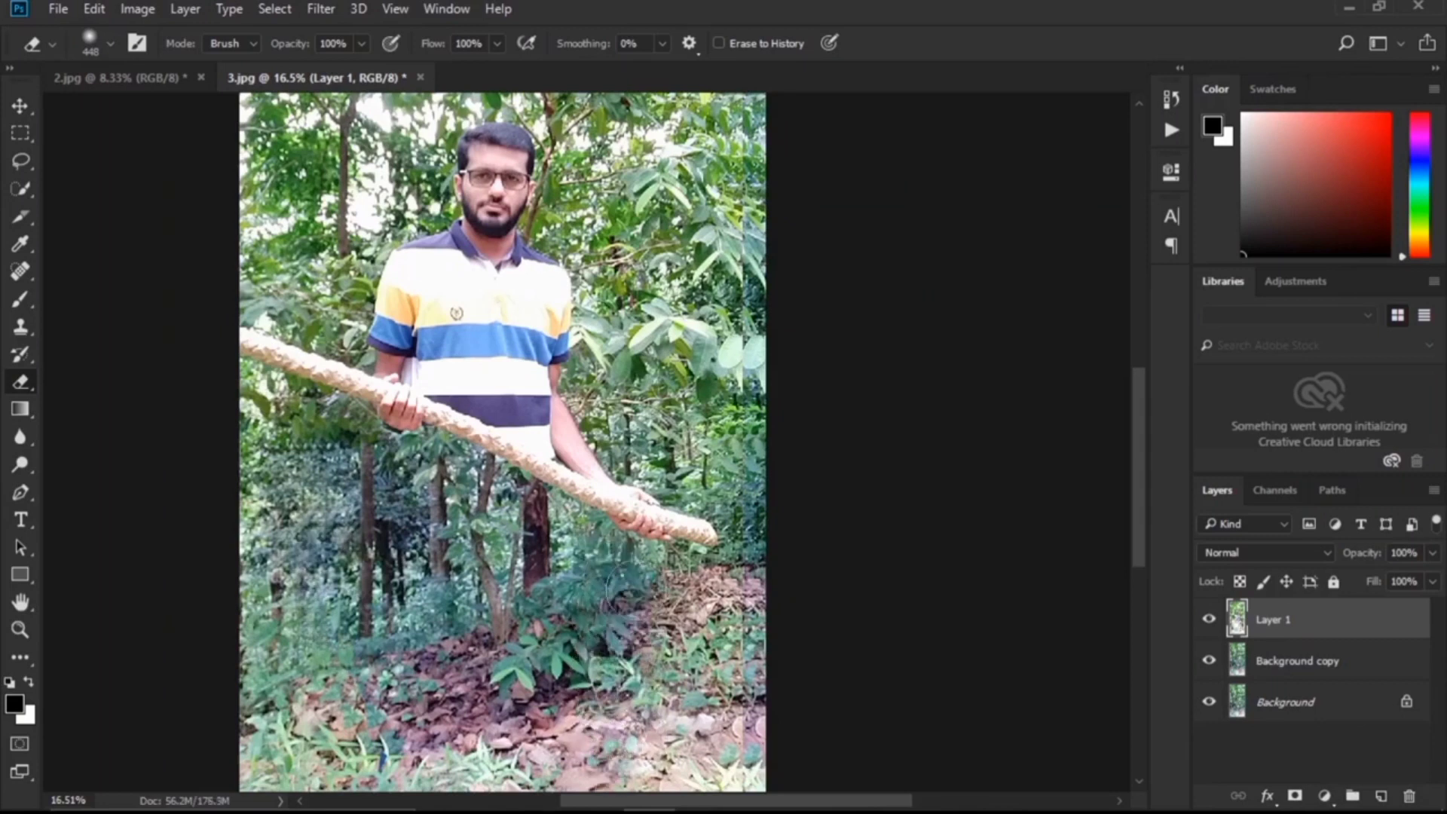
mouse_move(655, 584)
left_mouse_down()
mouse_move(698, 637)
mouse_move(667, 701)
mouse_move(727, 746)
left_mouse_up()
mouse_move(360, 735)
left_mouse_down()
mouse_move(321, 765)
mouse_move(261, 767)
left_mouse_up()
left_click_drag(649, 772, 777, 781)
mouse_move(294, 630)
left_mouse_down()
mouse_move(270, 702)
mouse_move(320, 700)
left_mouse_up()
left_click_drag(637, 757, 809, 772)
mouse_move(316, 738)
left_mouse_down()
mouse_move(386, 748)
mouse_move(222, 744)
left_mouse_up()
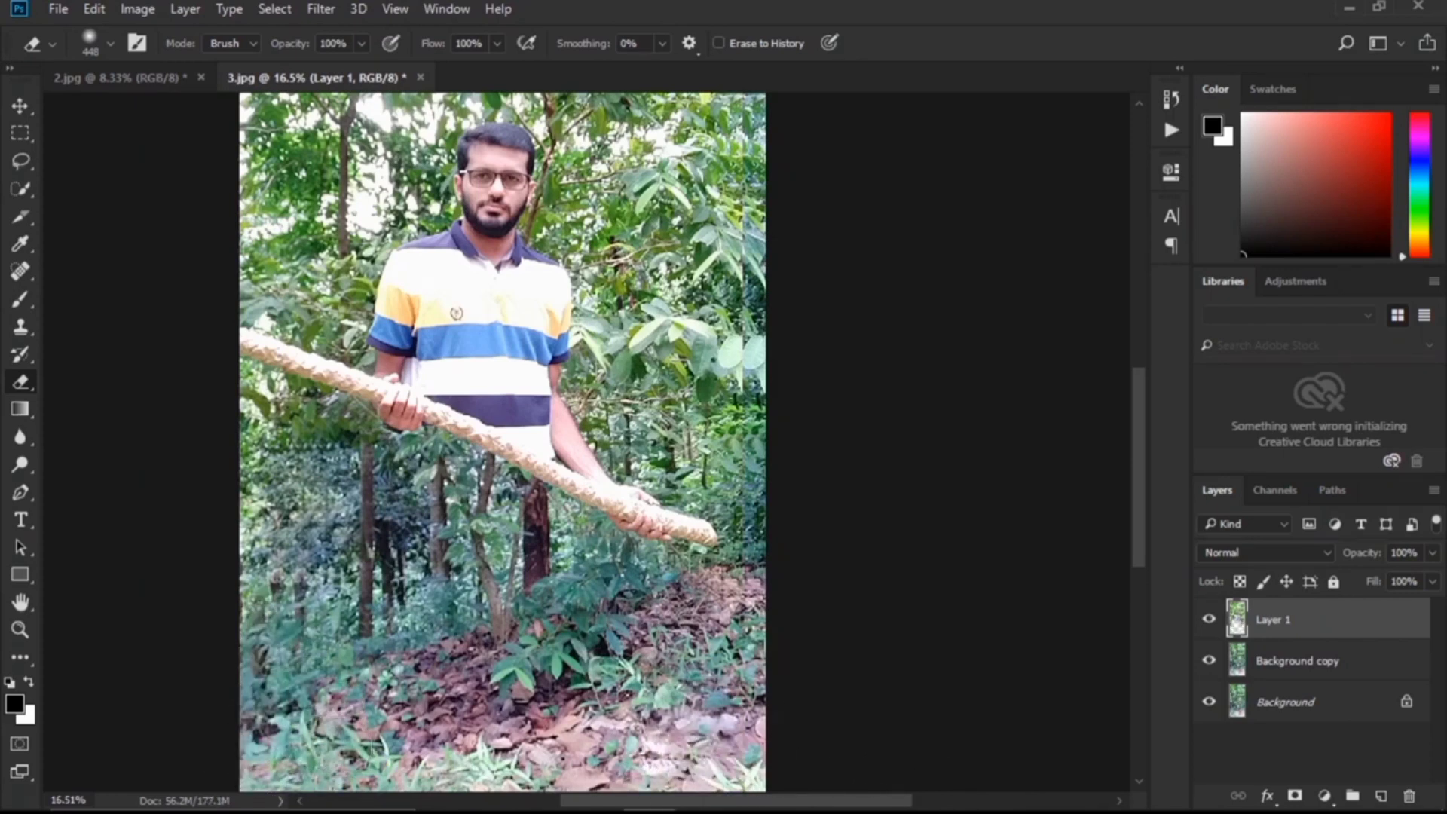
mouse_move(275, 493)
left_mouse_down()
mouse_move(264, 534)
mouse_move(272, 476)
left_mouse_up()
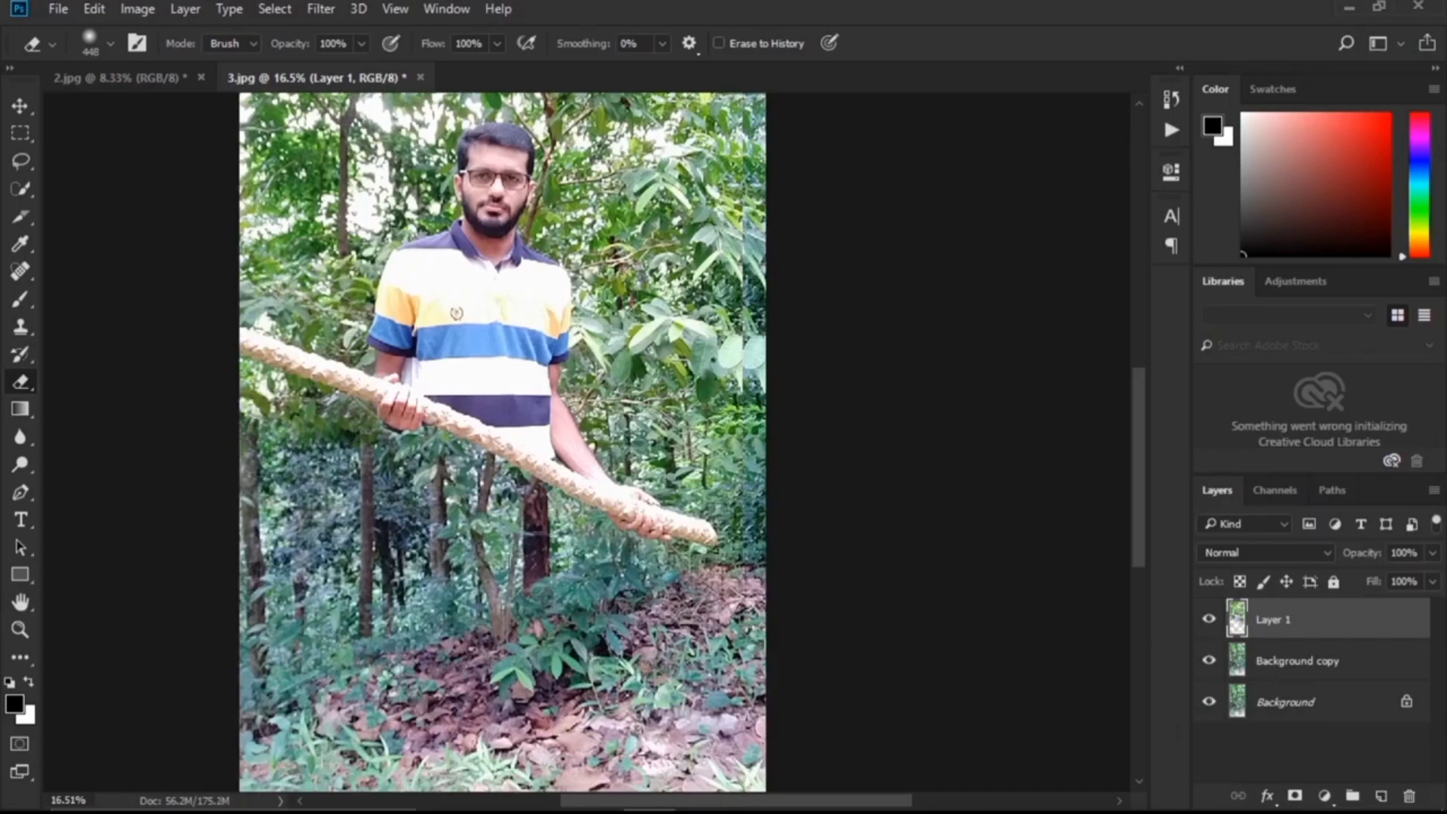
scroll(361, 580, "up", 3)
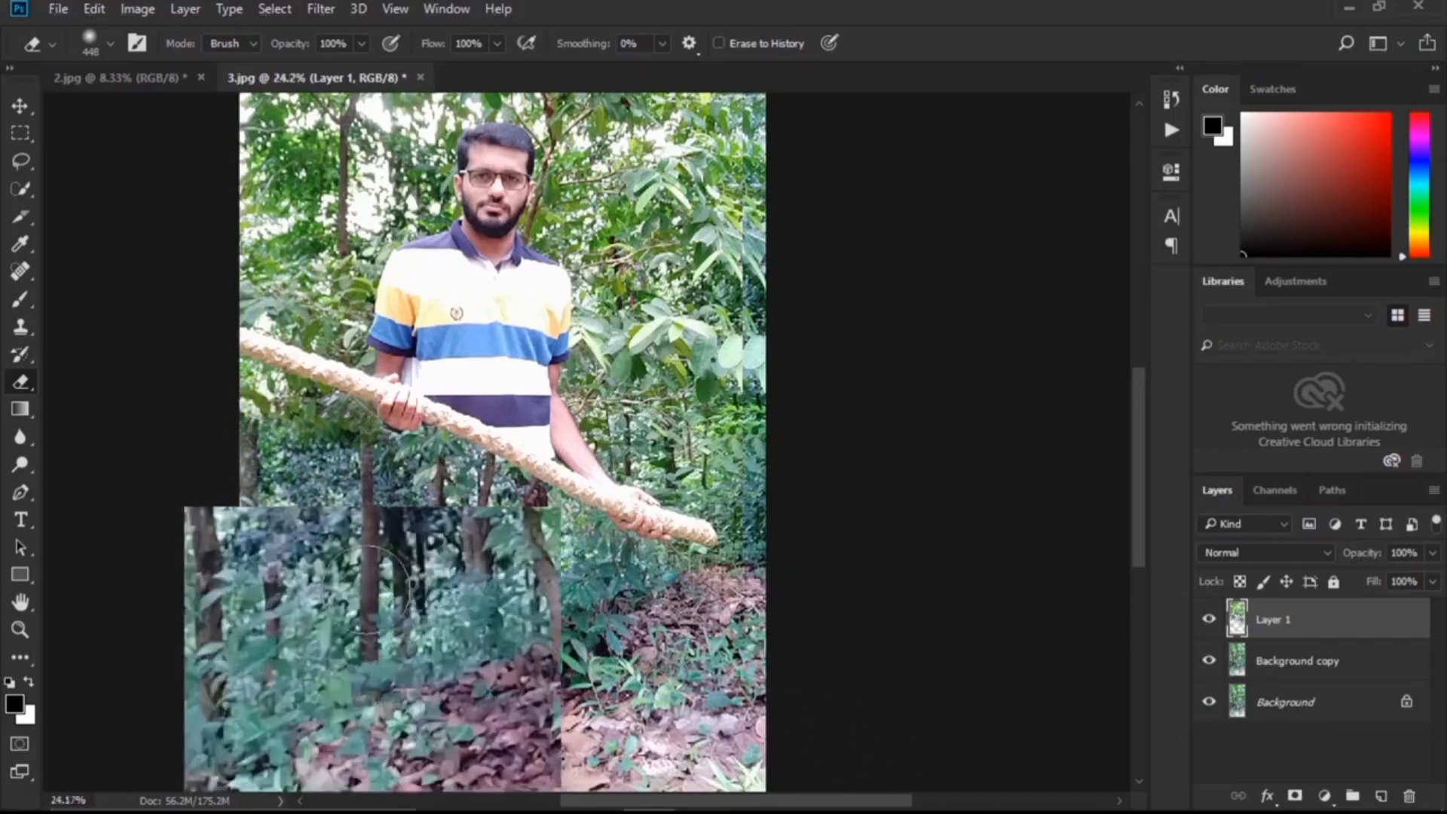
scroll(369, 588, "down", 3)
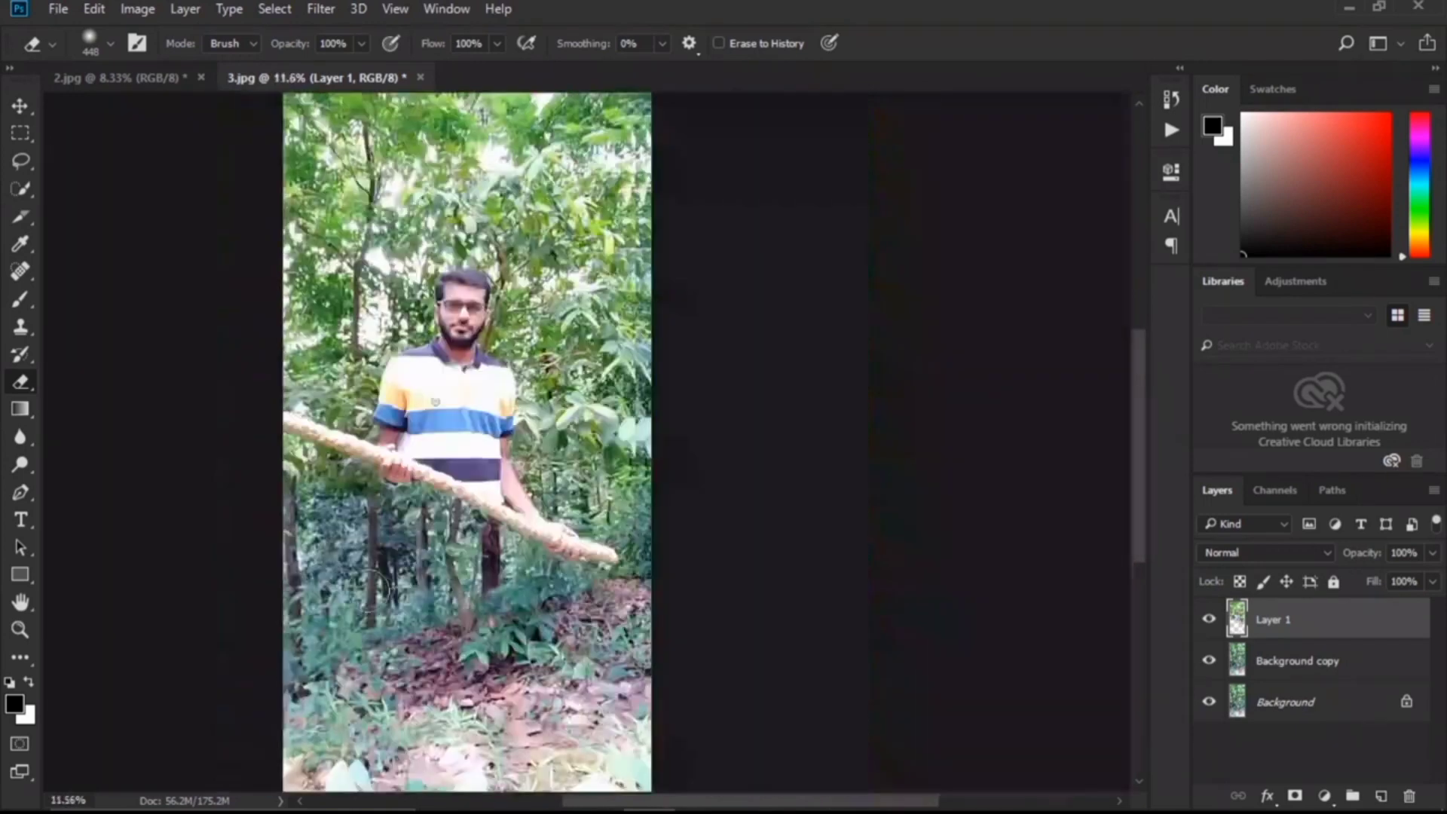
Step: Stamp all visible layers into a new layer at the top of the stack and hide the three layers beneath it
scroll(368, 590, "down", 2)
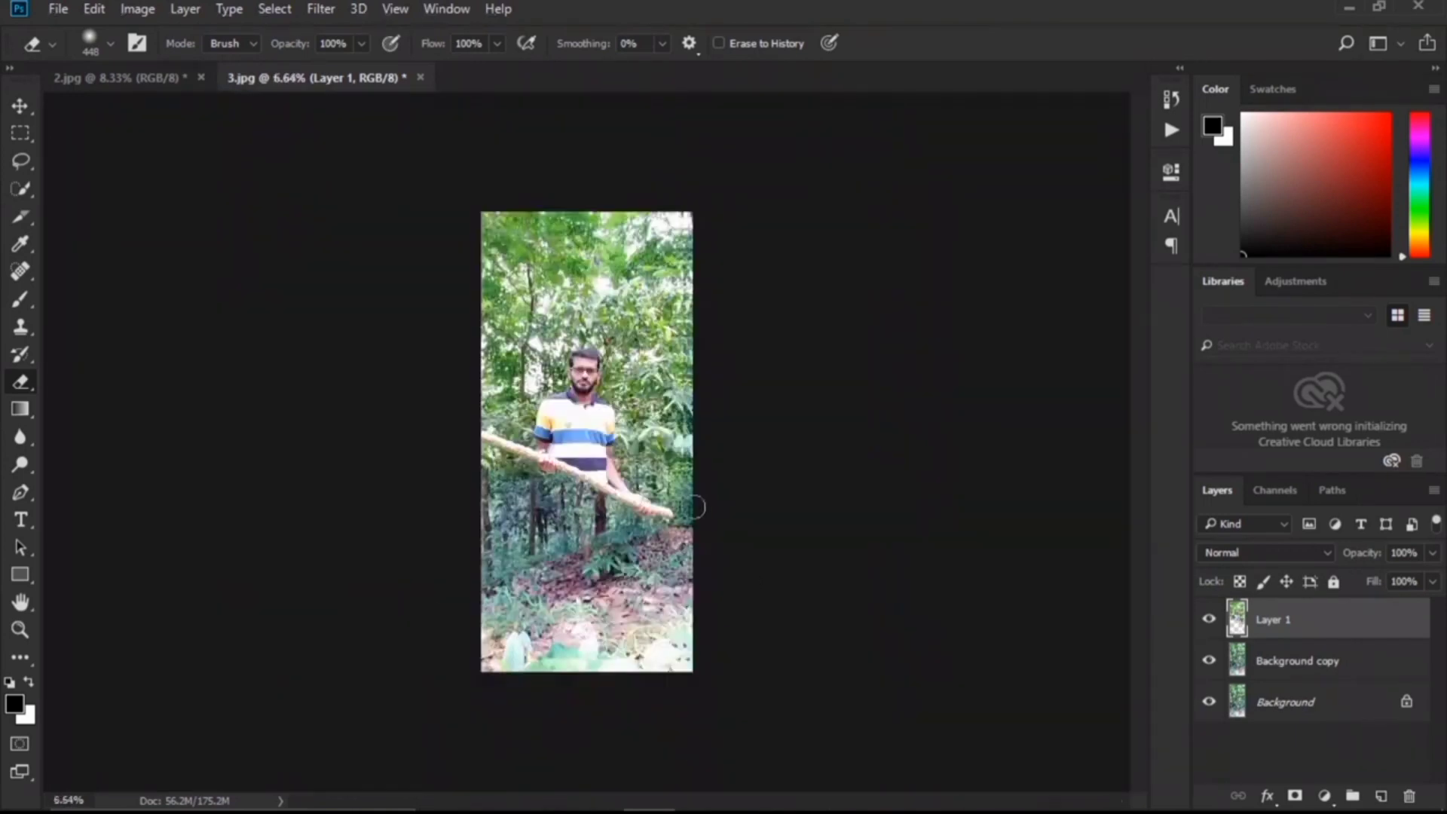
scroll(322, 193, "up", 1)
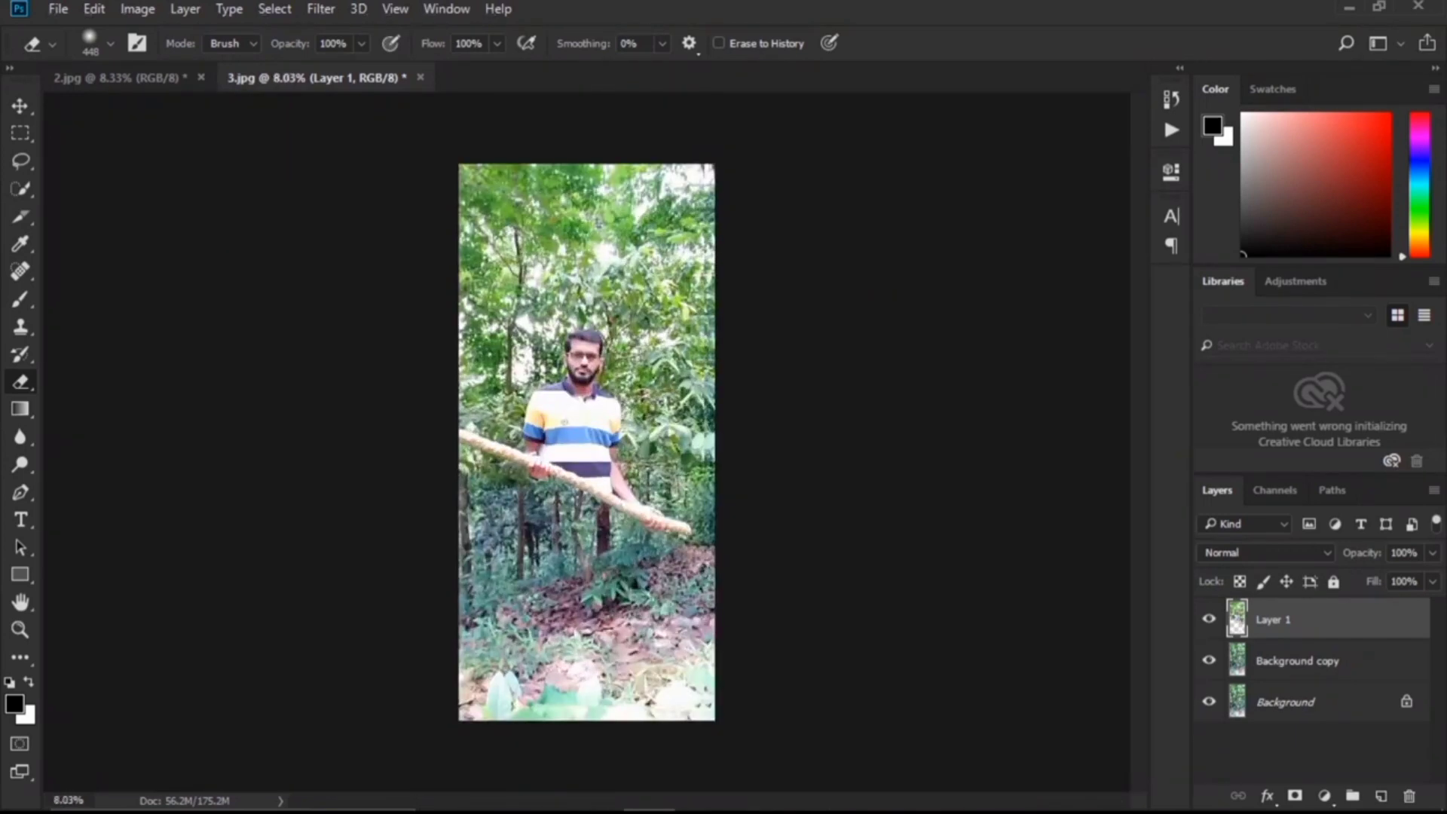
left_click(21, 106)
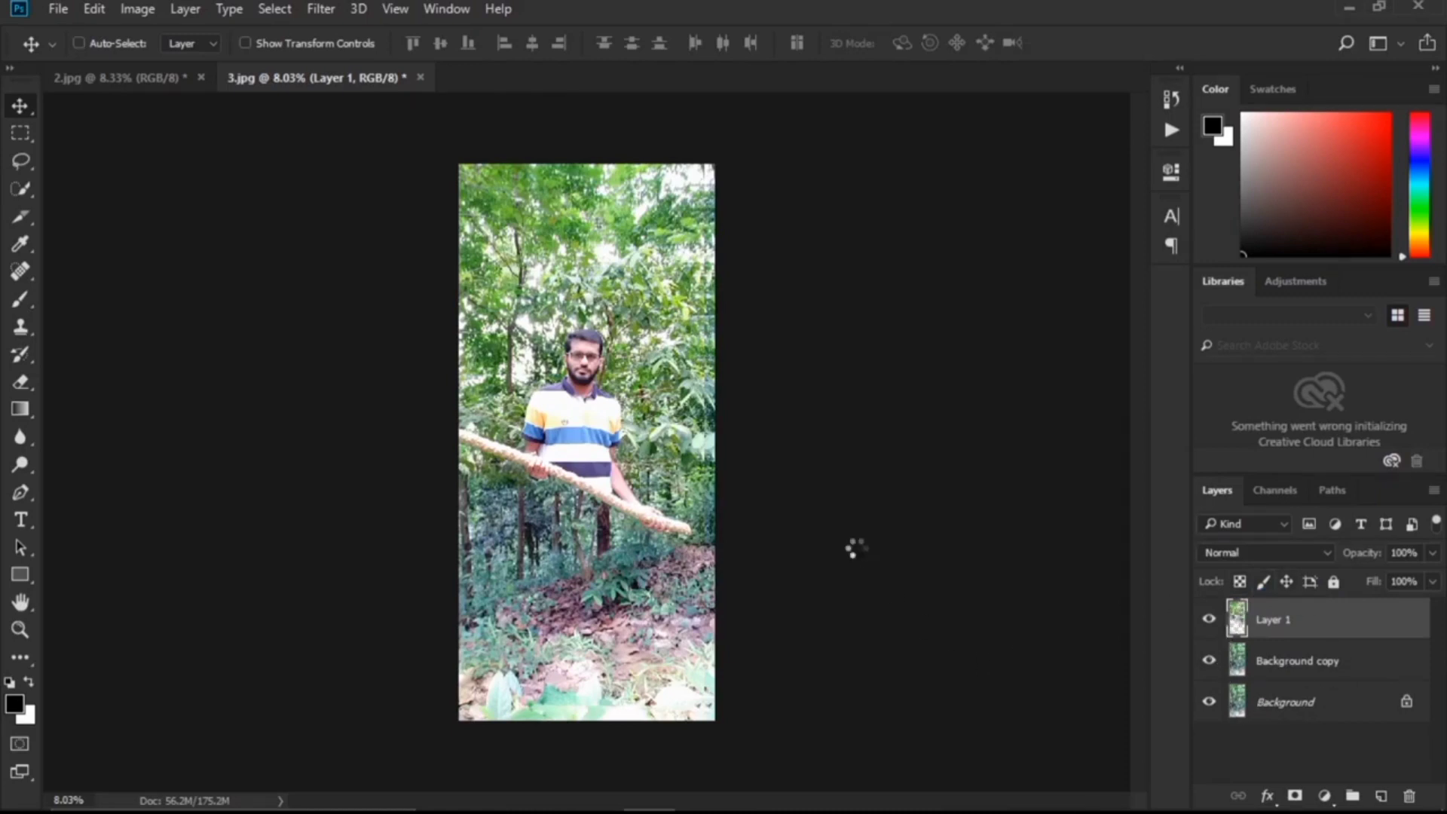
key("ctrl+alt+shift+e")
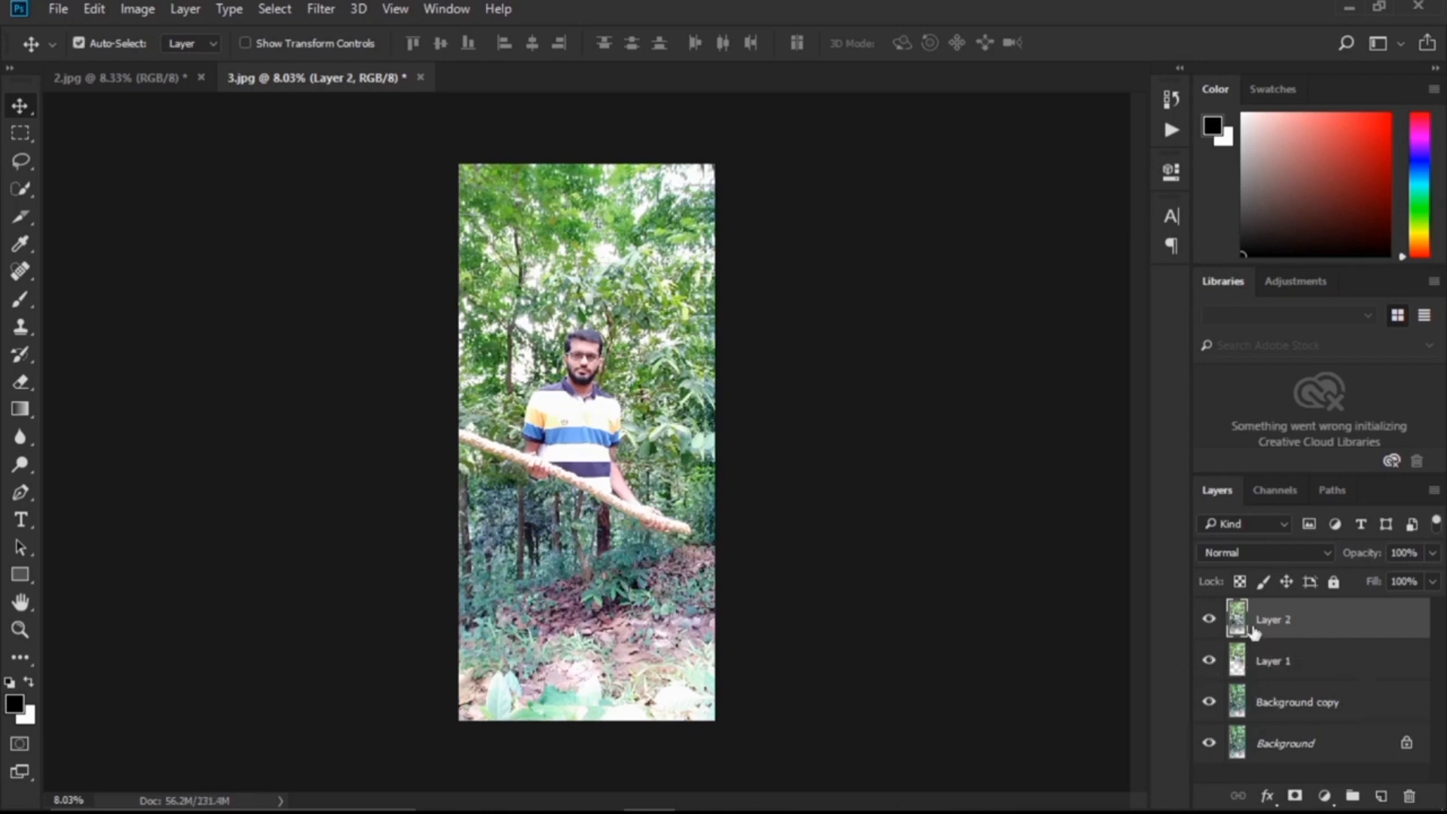
left_click(1210, 745)
left_click(1209, 619)
left_click(1210, 620)
Step: Start the Camera Raw Filter on the stamped layer and apply automatic tone correction in its basic settings
left_click(328, 9)
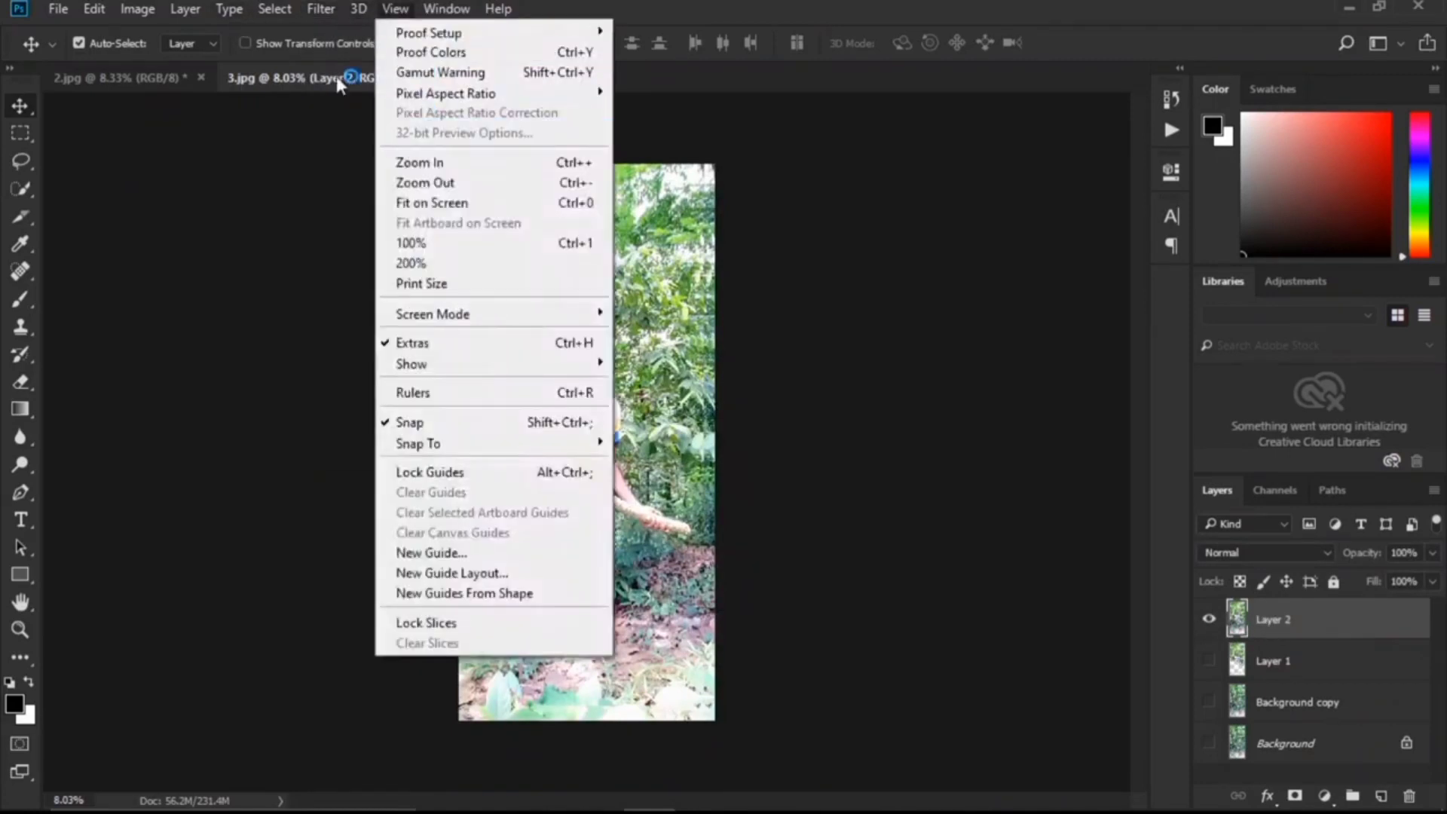
left_click(327, 9)
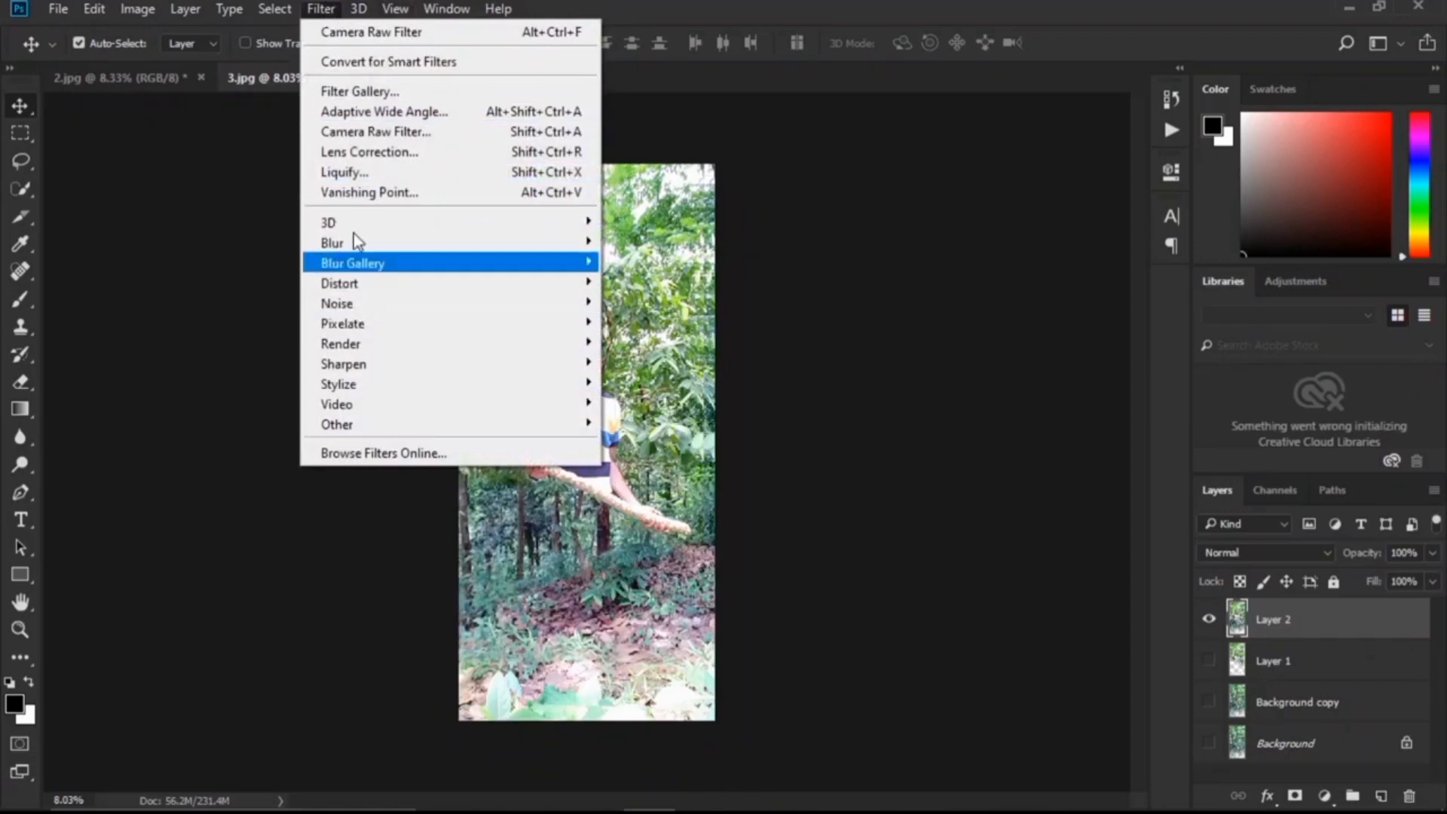
left_click(388, 134)
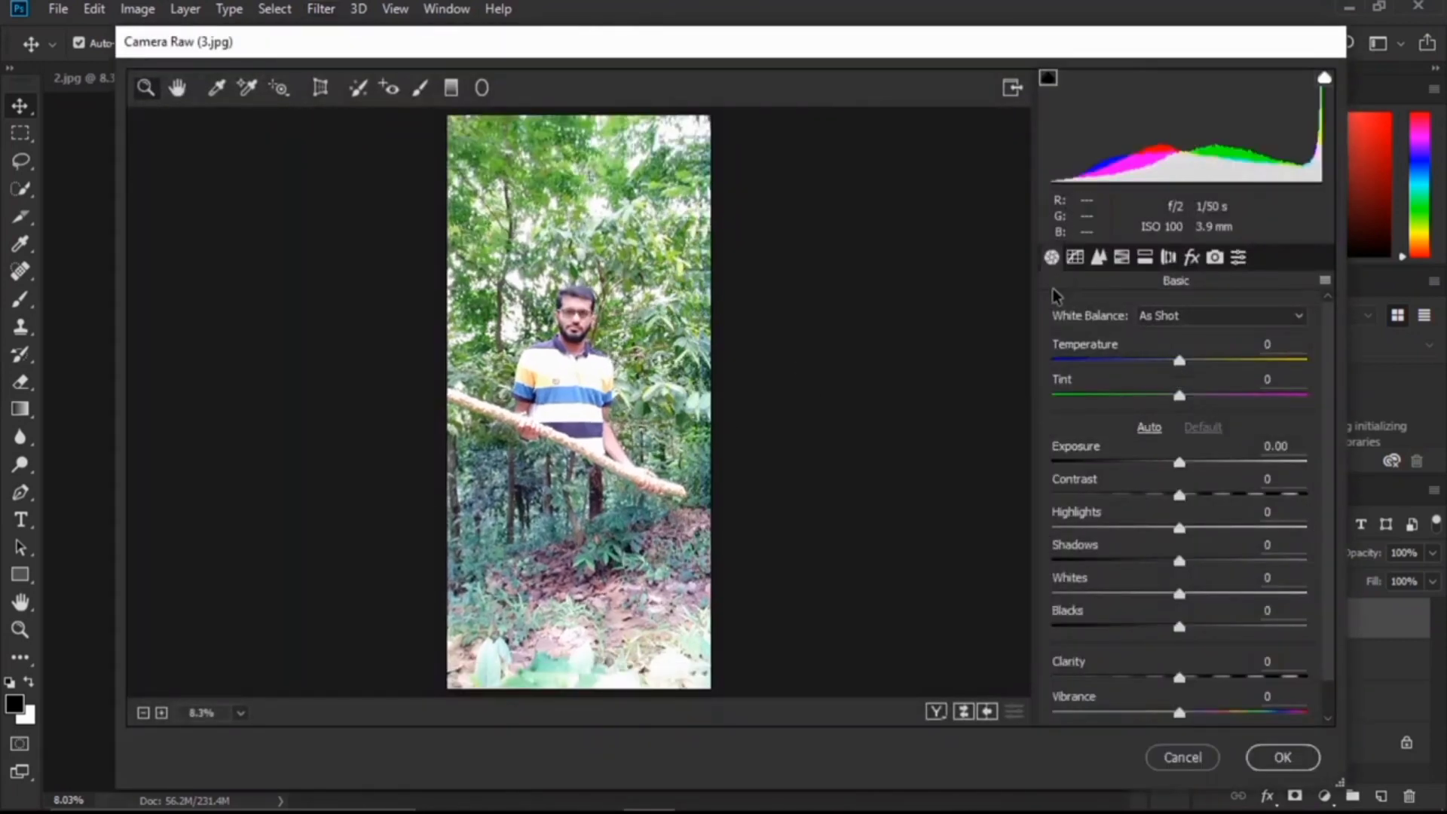
left_click(1148, 442)
left_click(1150, 430)
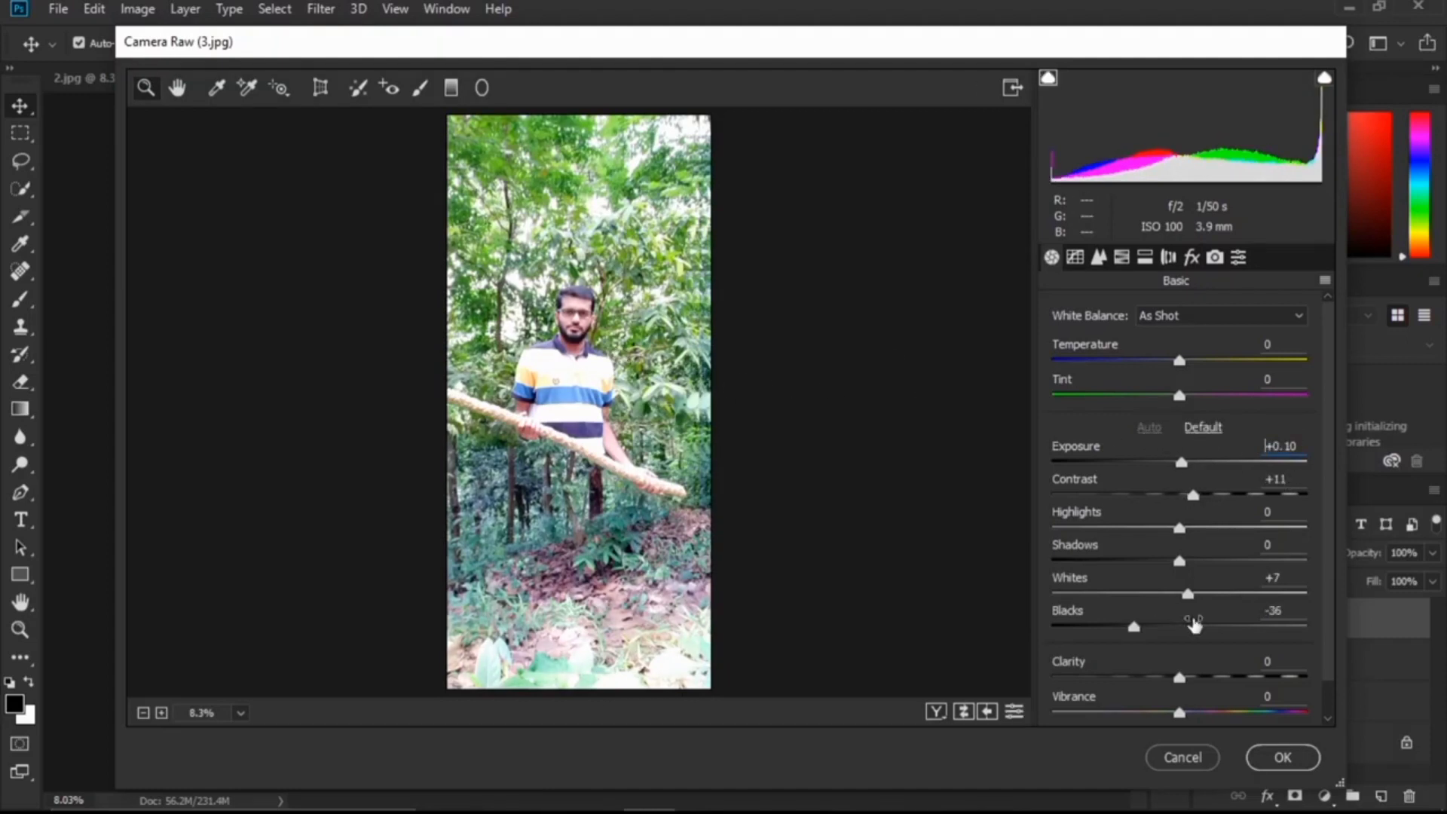
Step: Set the HSL hue to +15 for oranges, -4 for yellows and +7 for greens, and the greens saturation to +8
left_click(1125, 260)
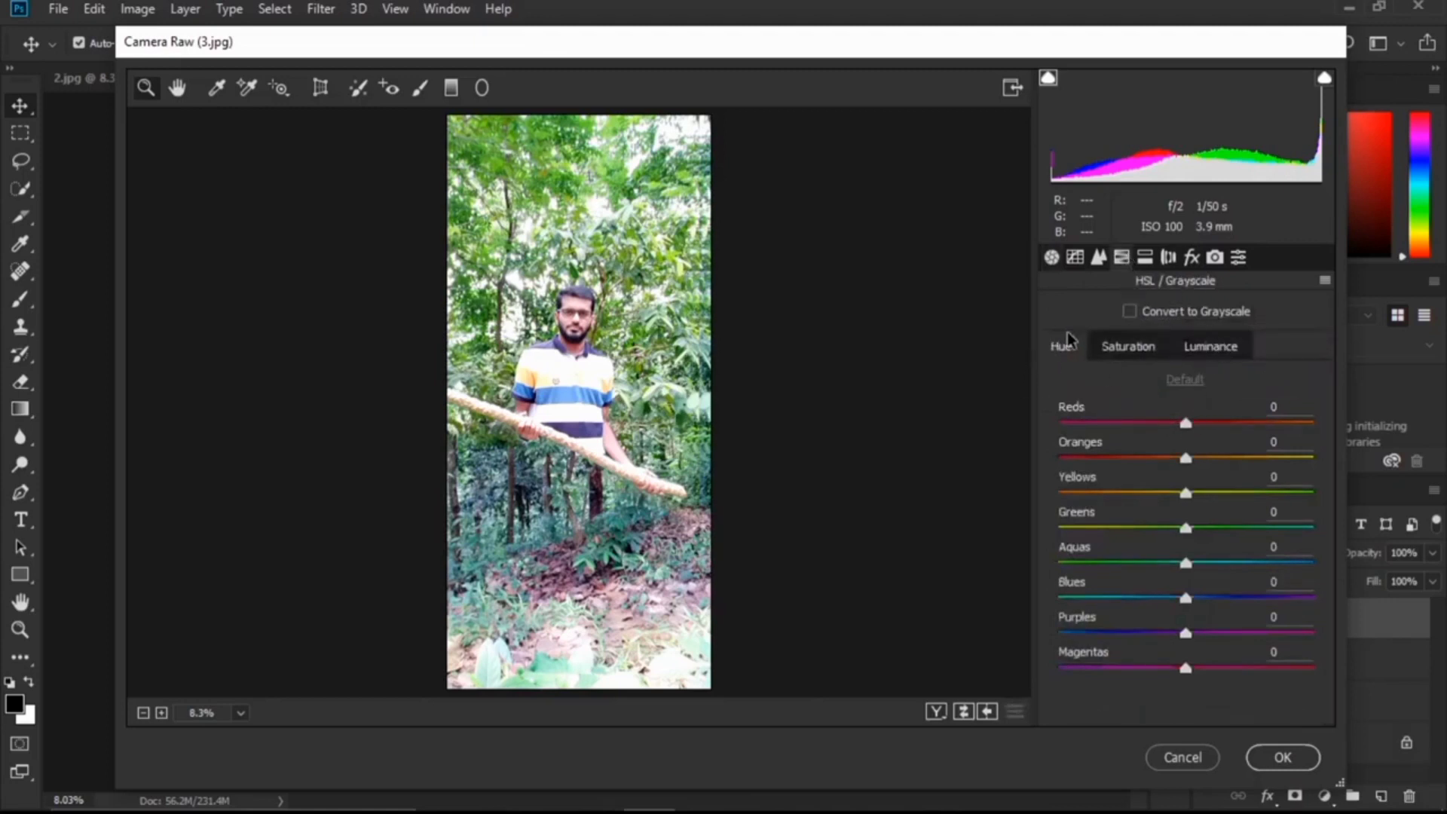
left_click_drag(1186, 528, 1208, 460)
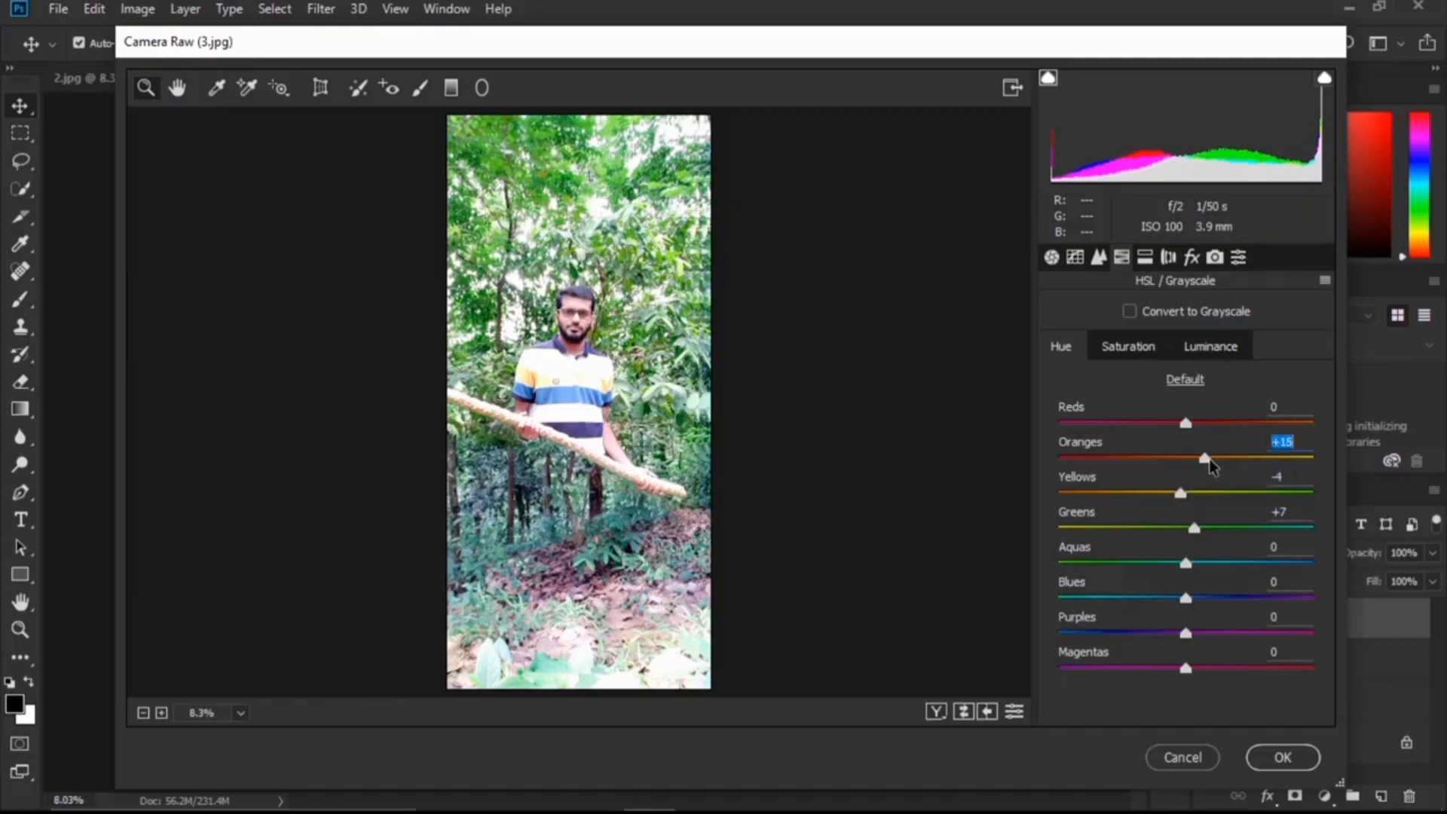
left_click(1134, 348)
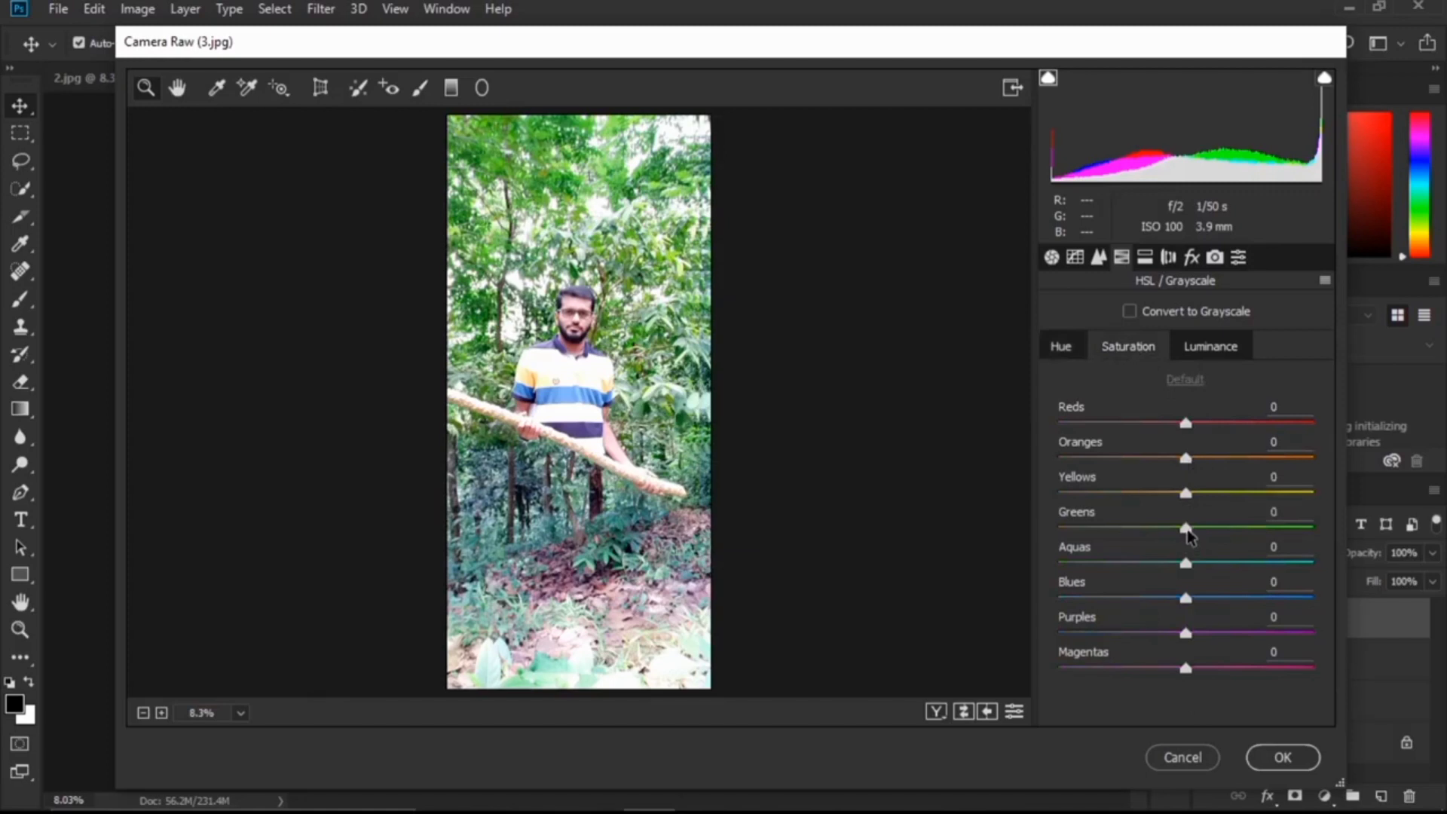
mouse_move(1187, 530)
left_mouse_down()
mouse_move(1227, 535)
mouse_move(1197, 536)
left_mouse_up()
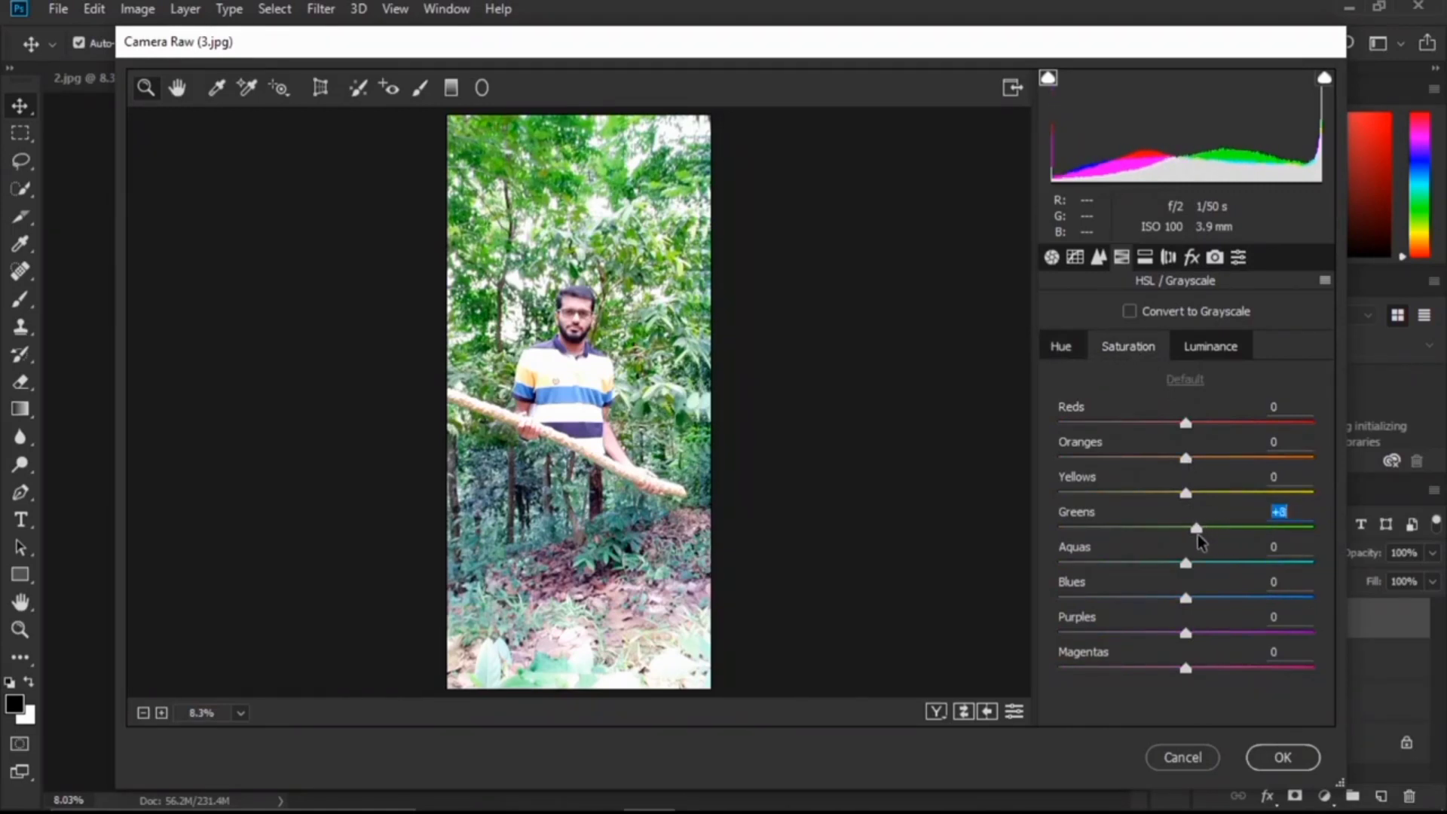
Step: Lower the luminance of the greens to -14 and apply the Camera Raw adjustments to the layer
left_click(1211, 347)
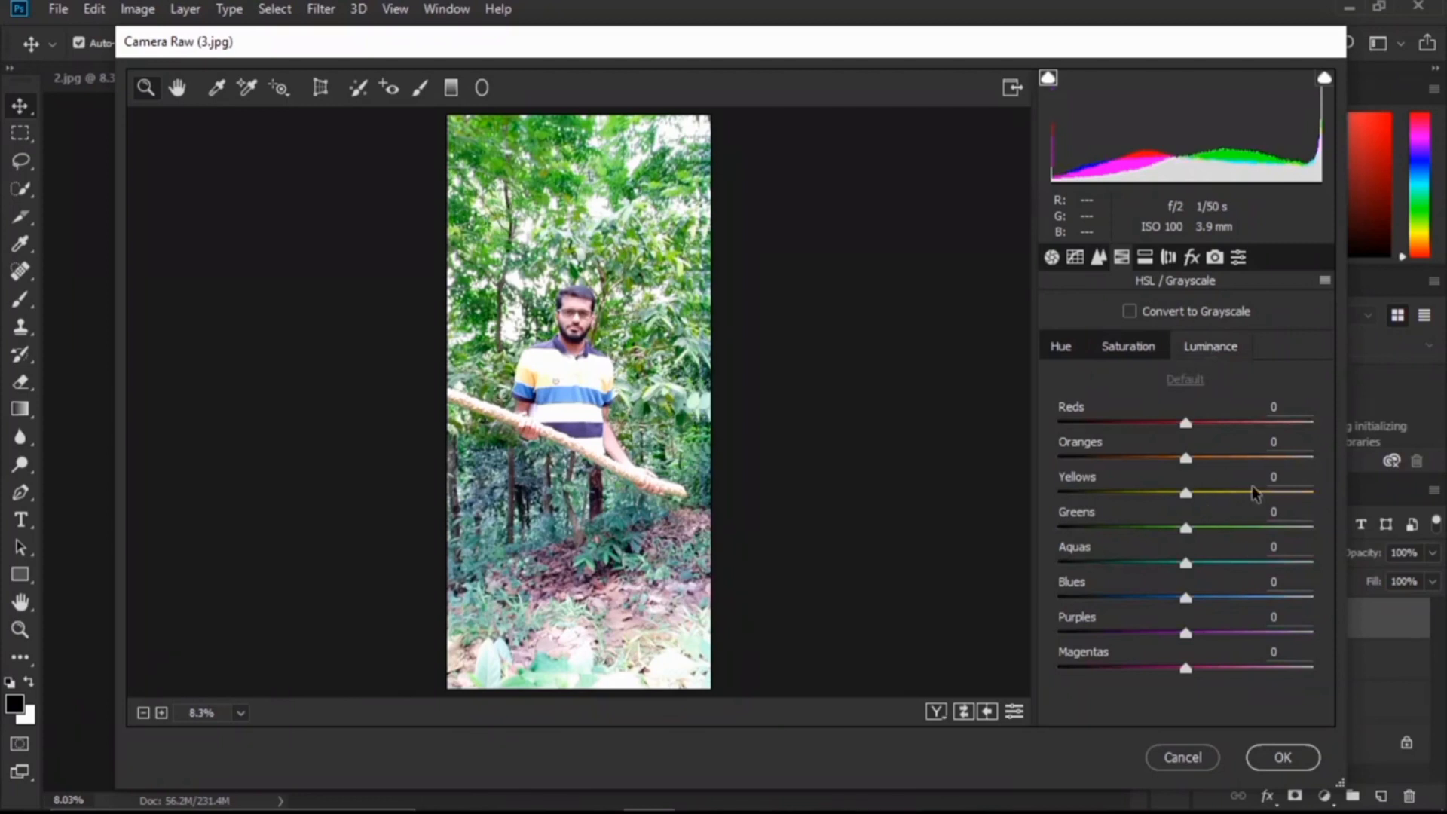
mouse_move(1187, 529)
left_mouse_down()
mouse_move(1214, 530)
mouse_move(1170, 534)
left_mouse_up()
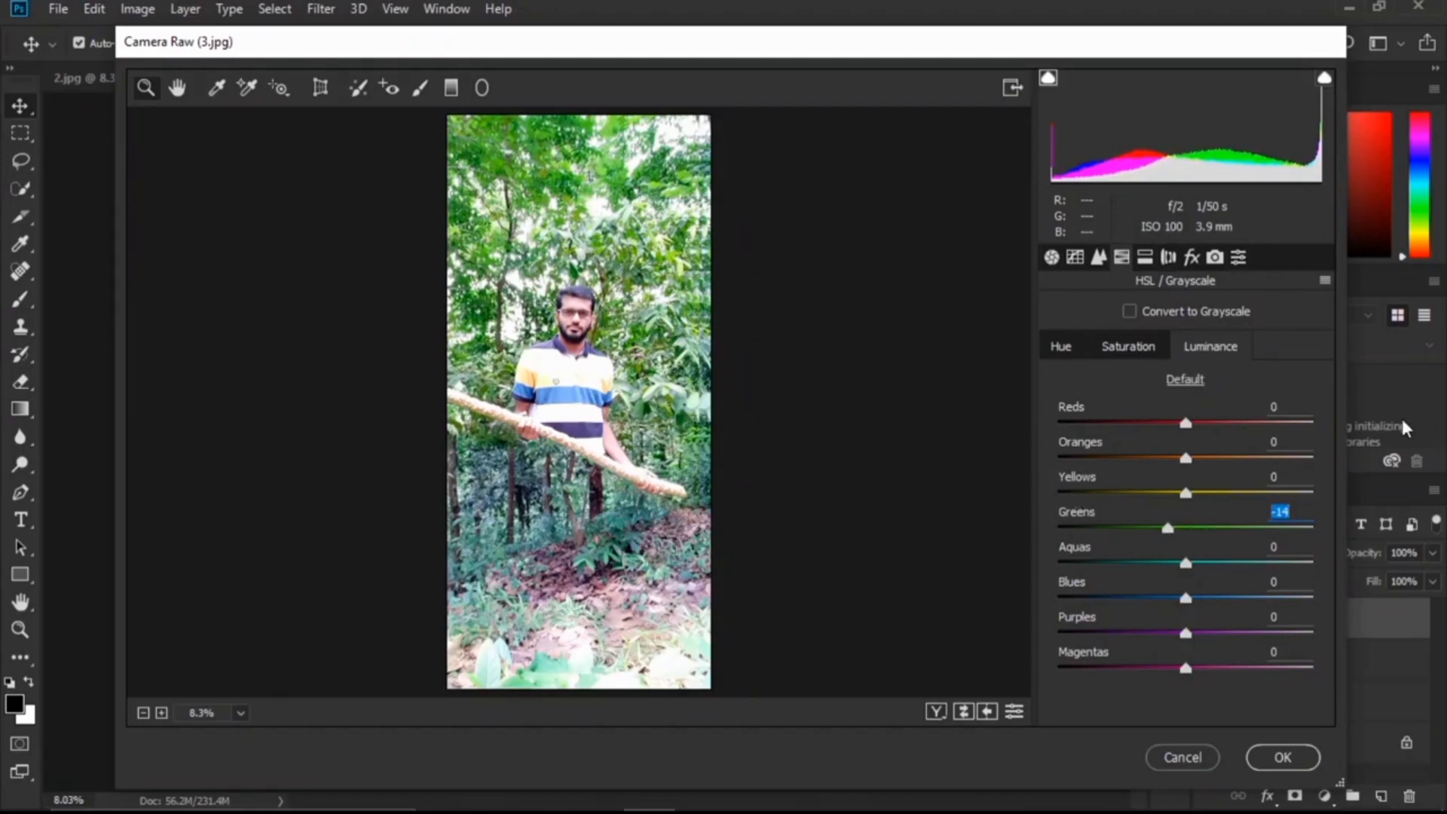
left_click(1301, 757)
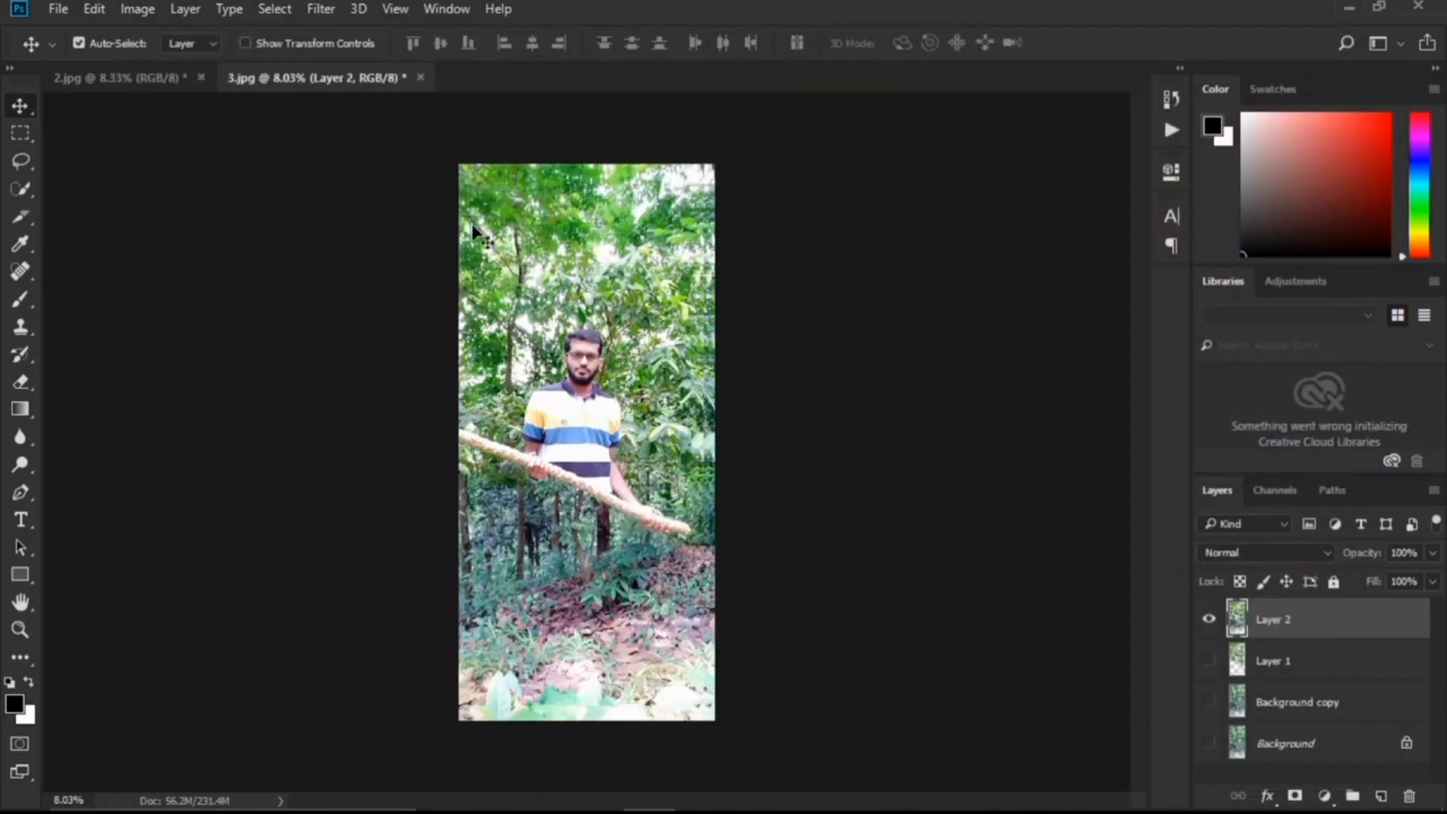
Step: Apply a Brightness/Contrast adjustment to the stamped layer with brightness -29 and contrast 20
left_click(136, 8)
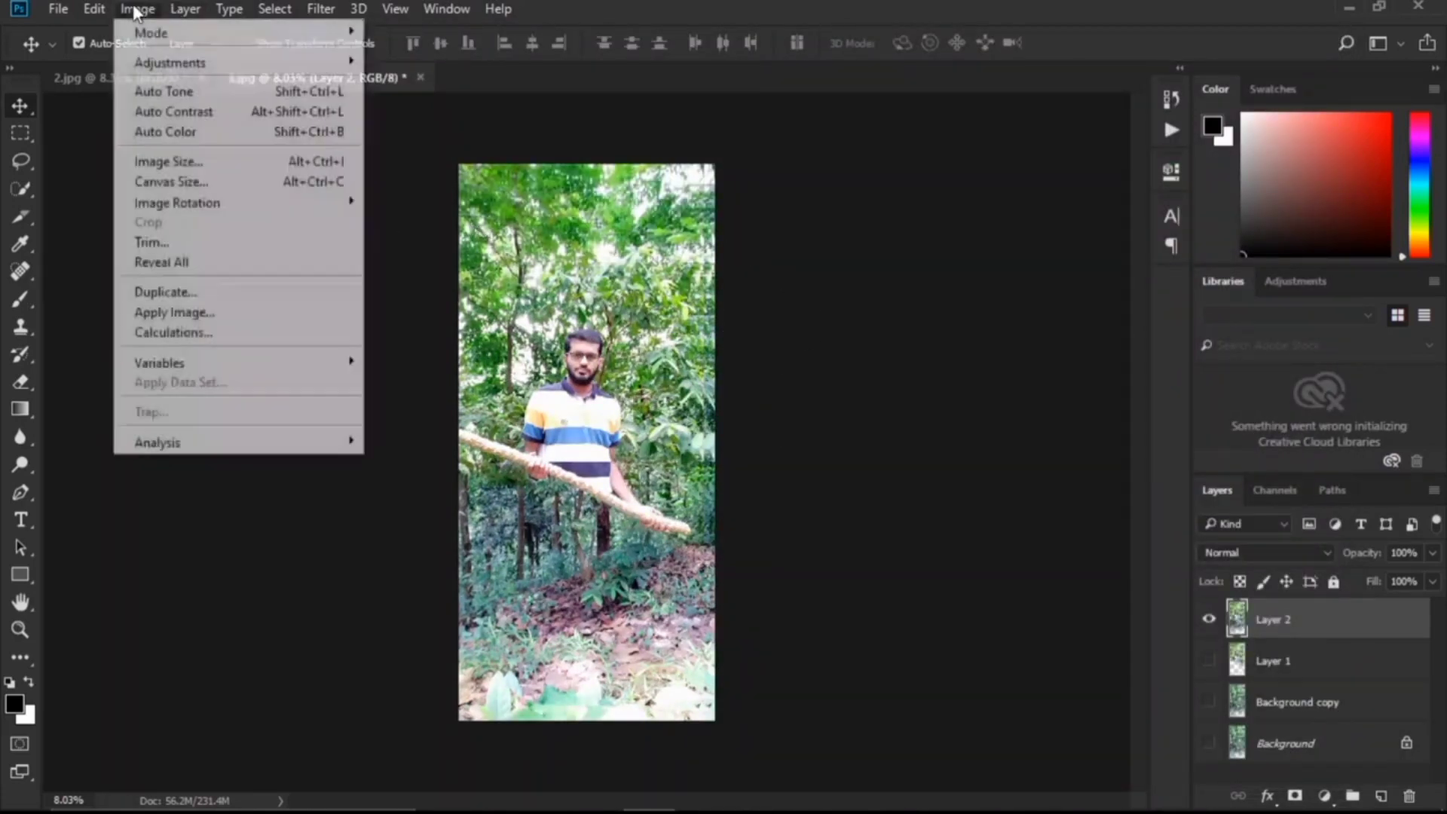
mouse_move(210, 62)
left_click(422, 61)
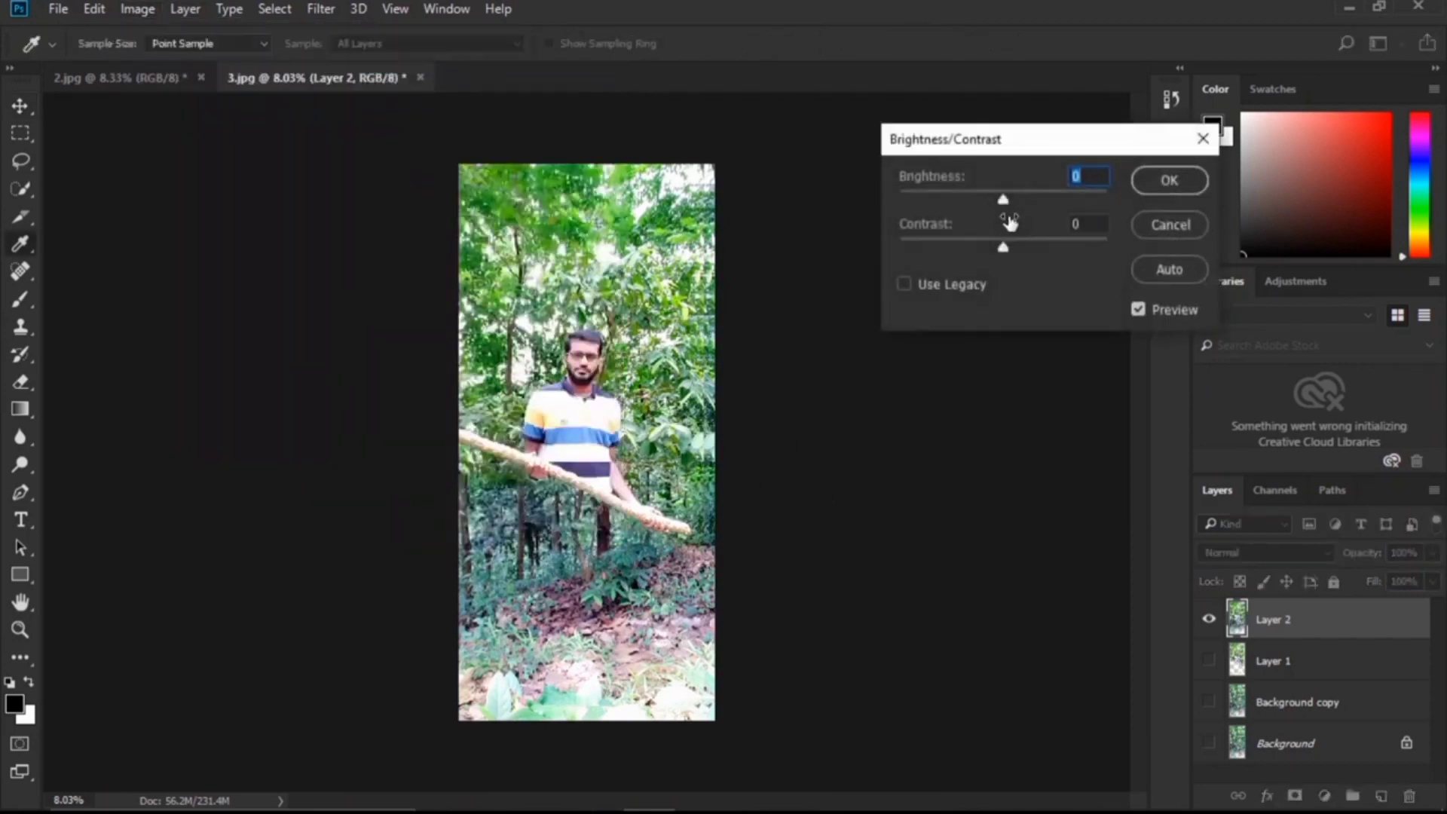
left_click_drag(1006, 201, 1027, 255)
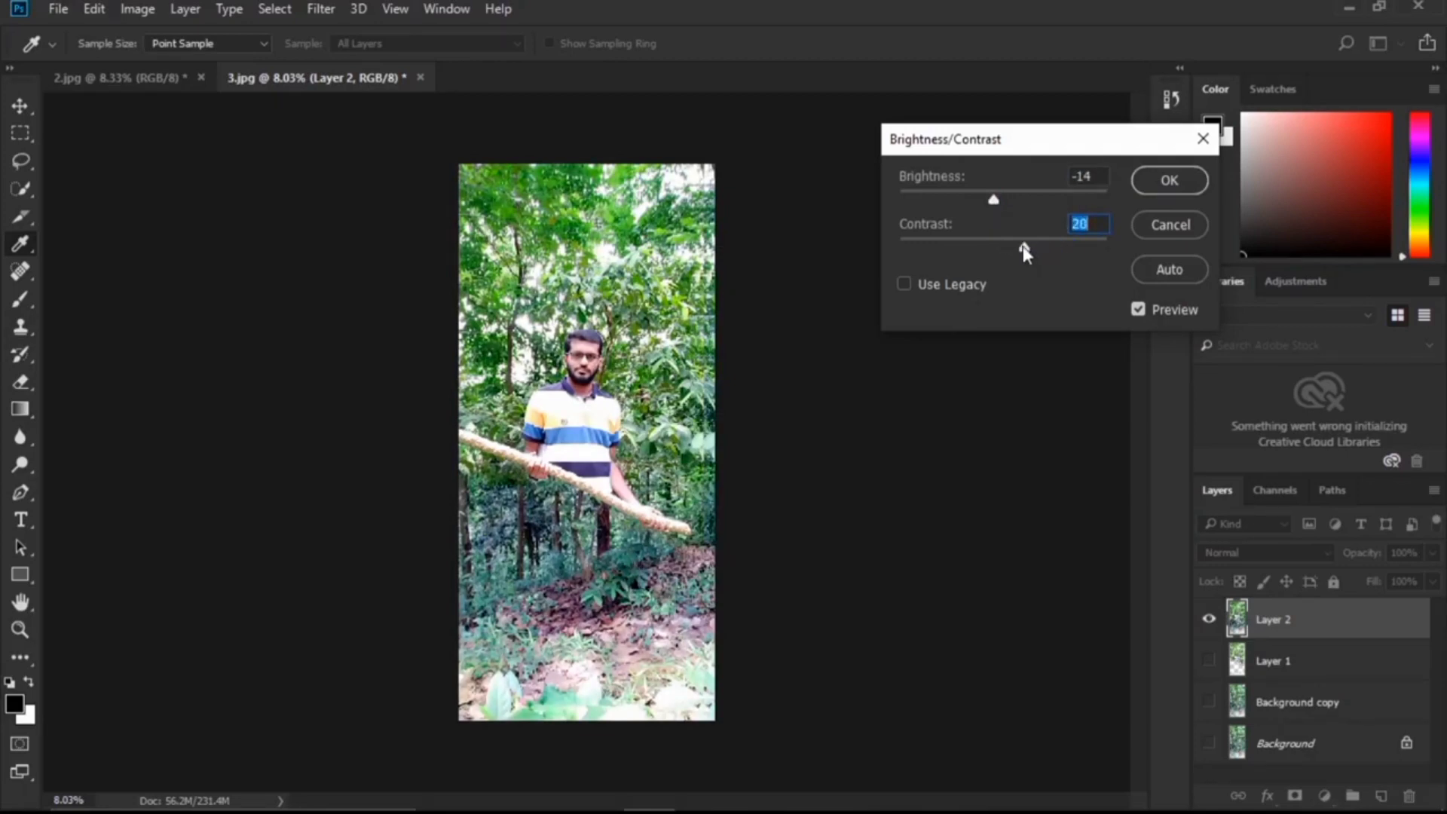
left_click_drag(997, 199, 983, 202)
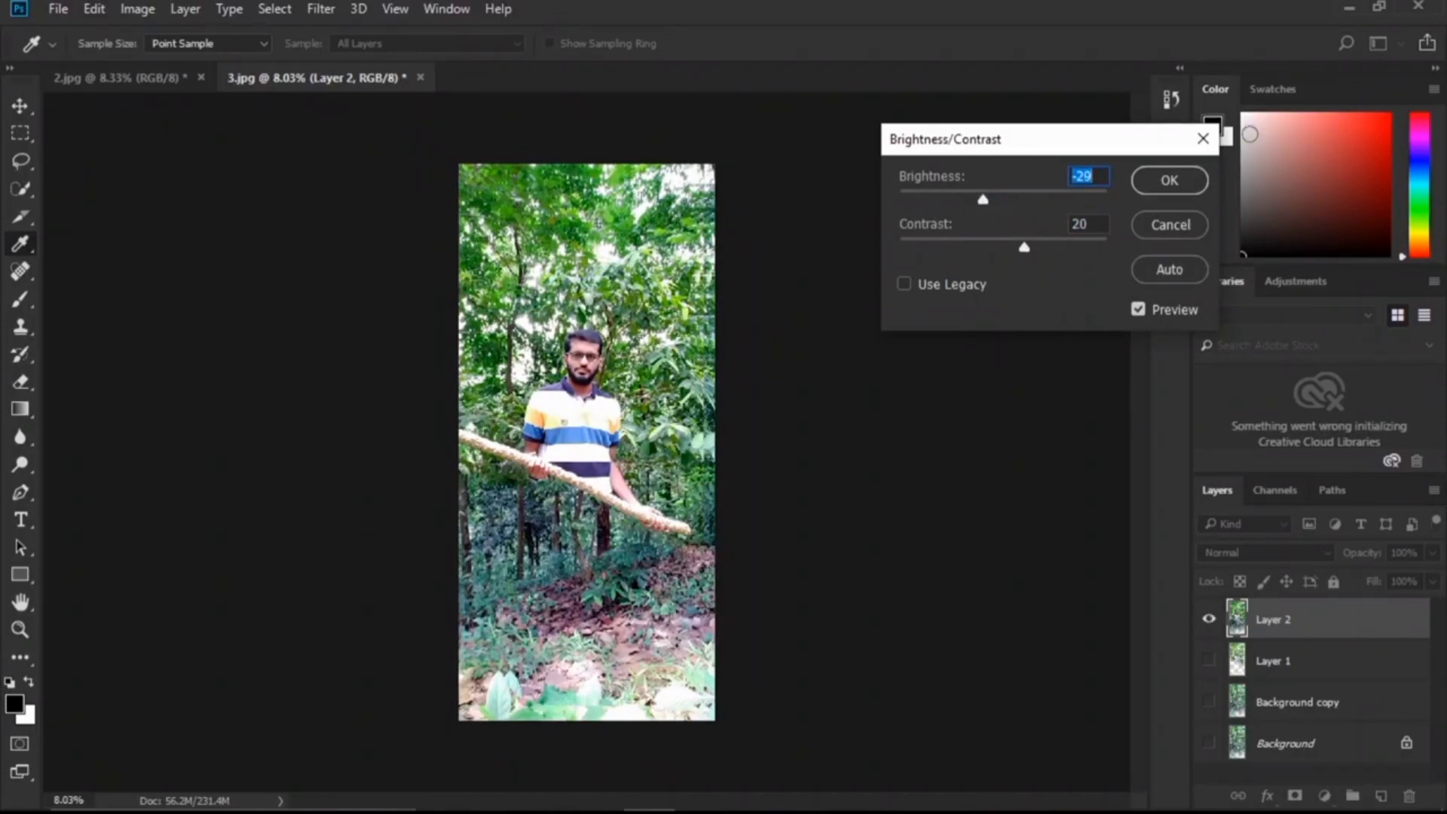
left_click(1179, 181)
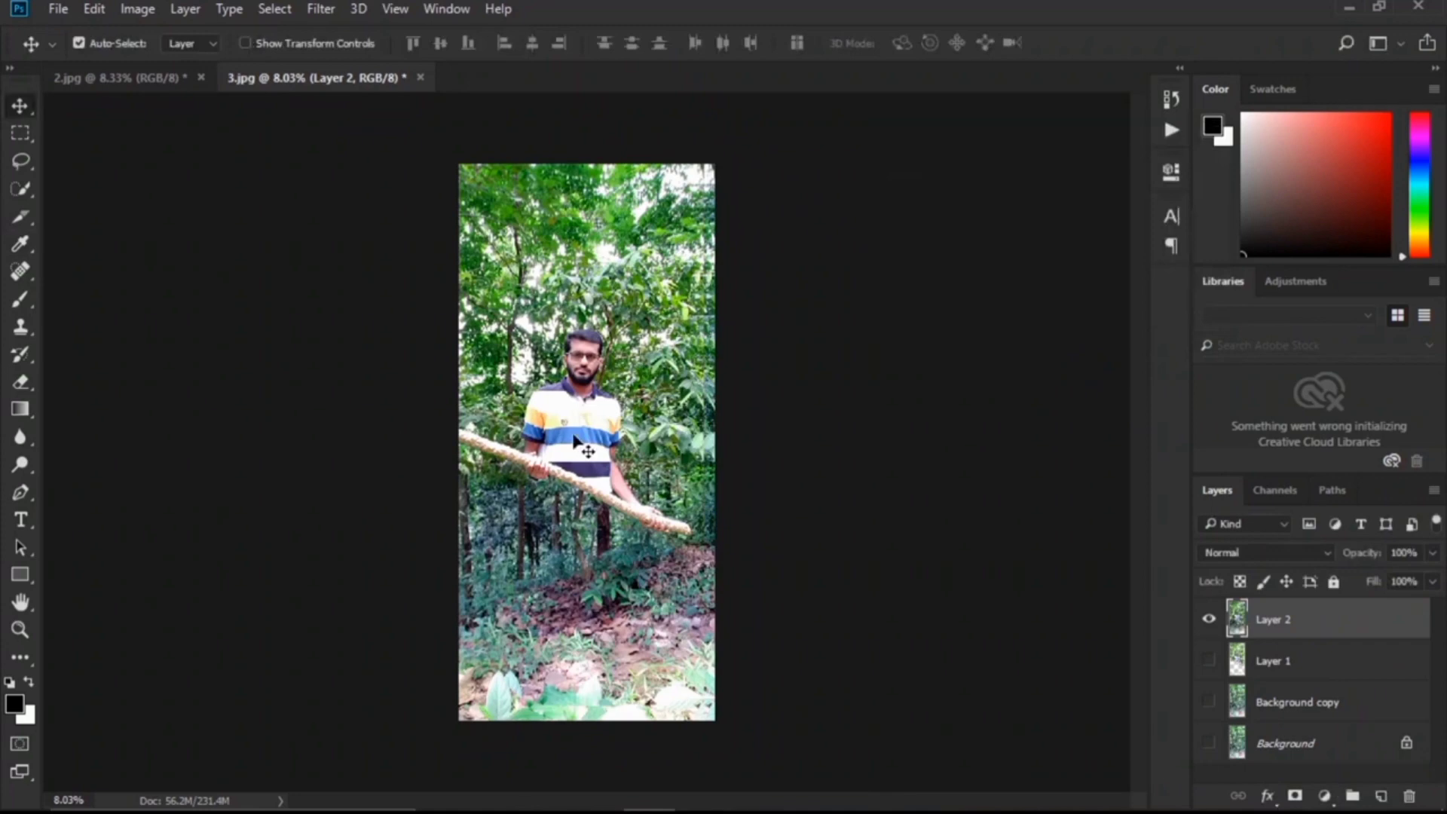
Step: Examine the blend around the stick and the forest ground up close, and the whole composite
scroll(574, 441, "up", 3)
scroll(574, 441, "down", 5)
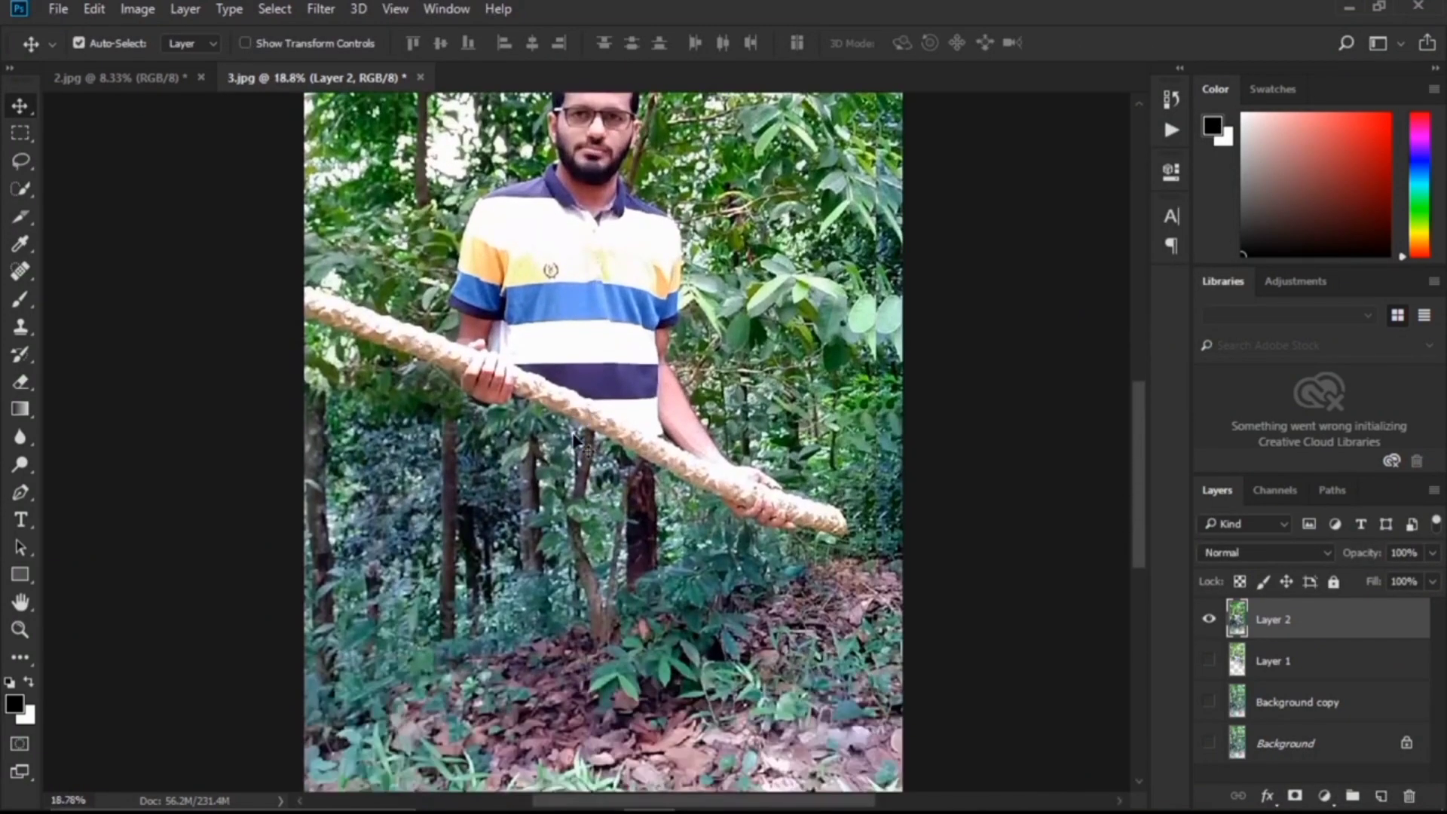
scroll(574, 441, "down", 4)
scroll(574, 441, "up", 2)
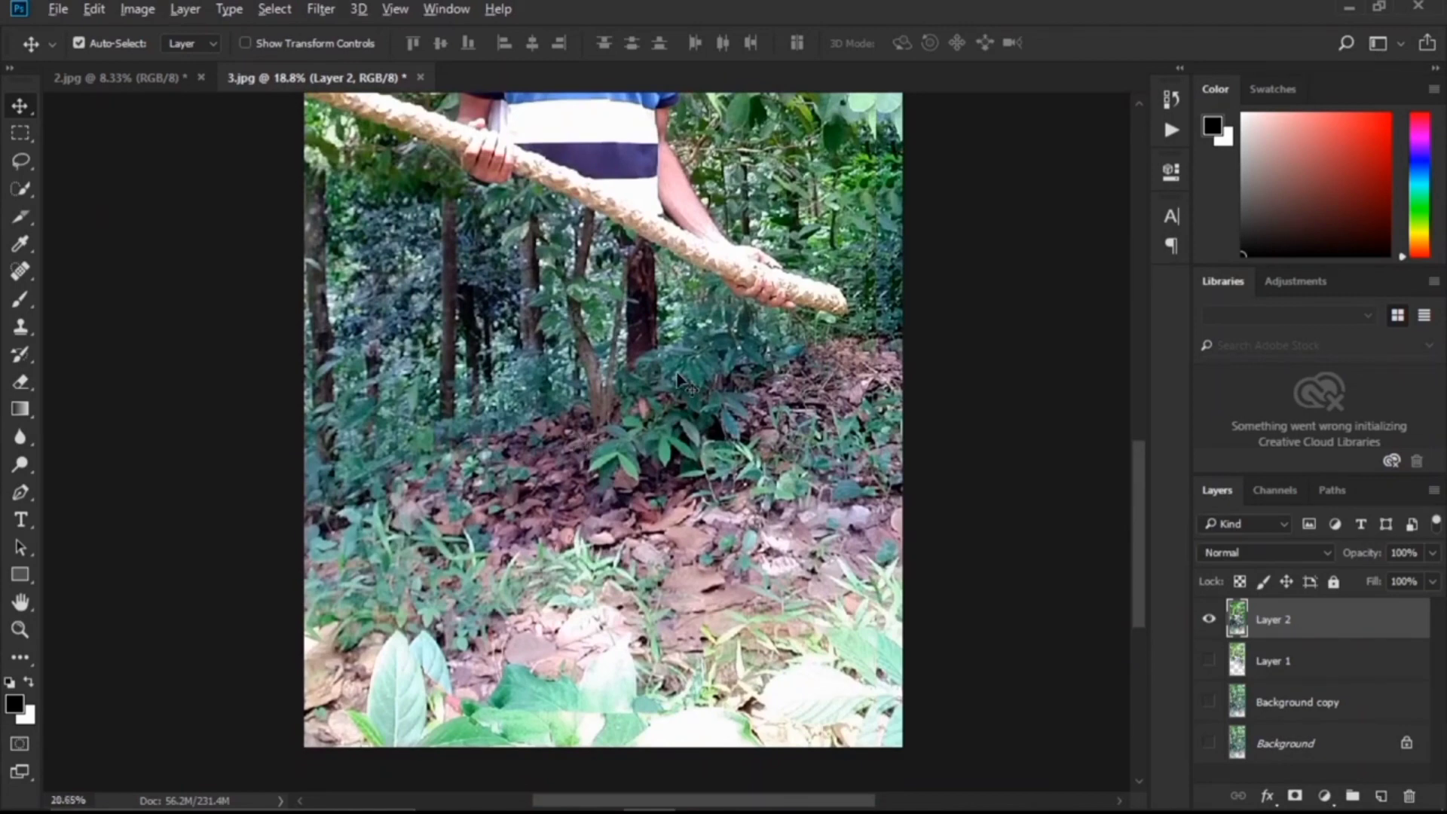
scroll(680, 381, "up", 3)
scroll(681, 381, "down", 5)
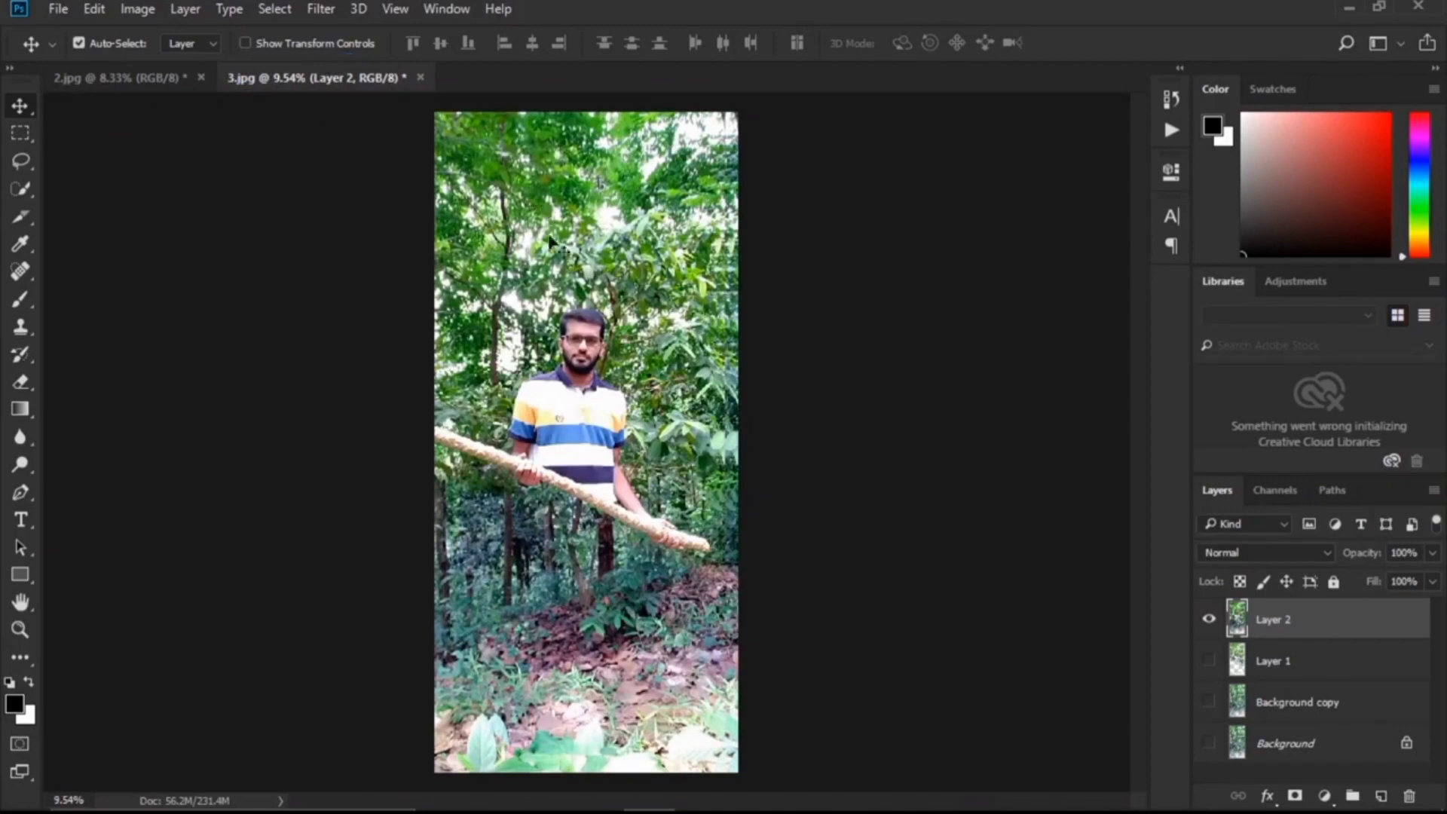
left_click(58, 9)
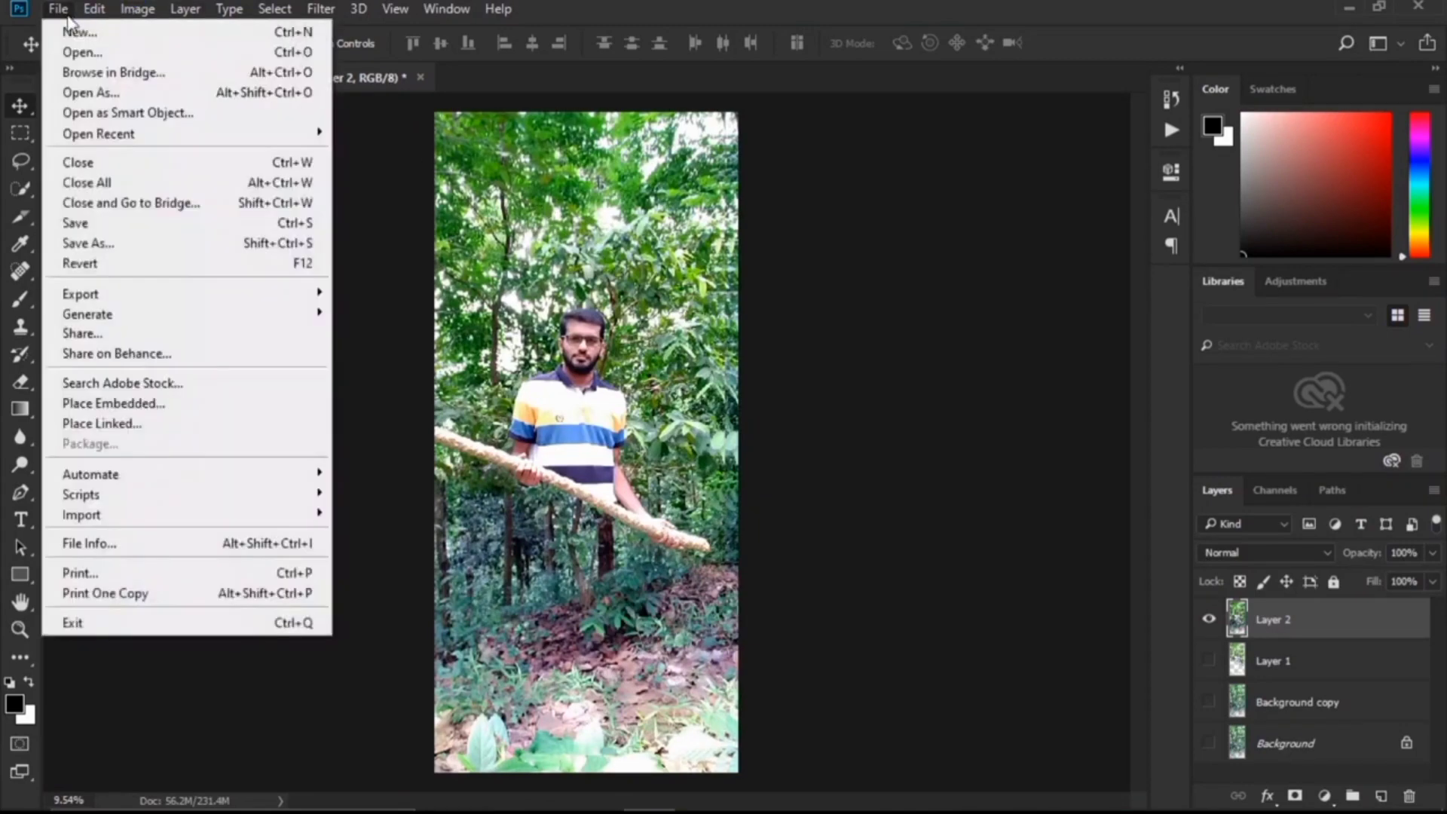
left_click(94, 243)
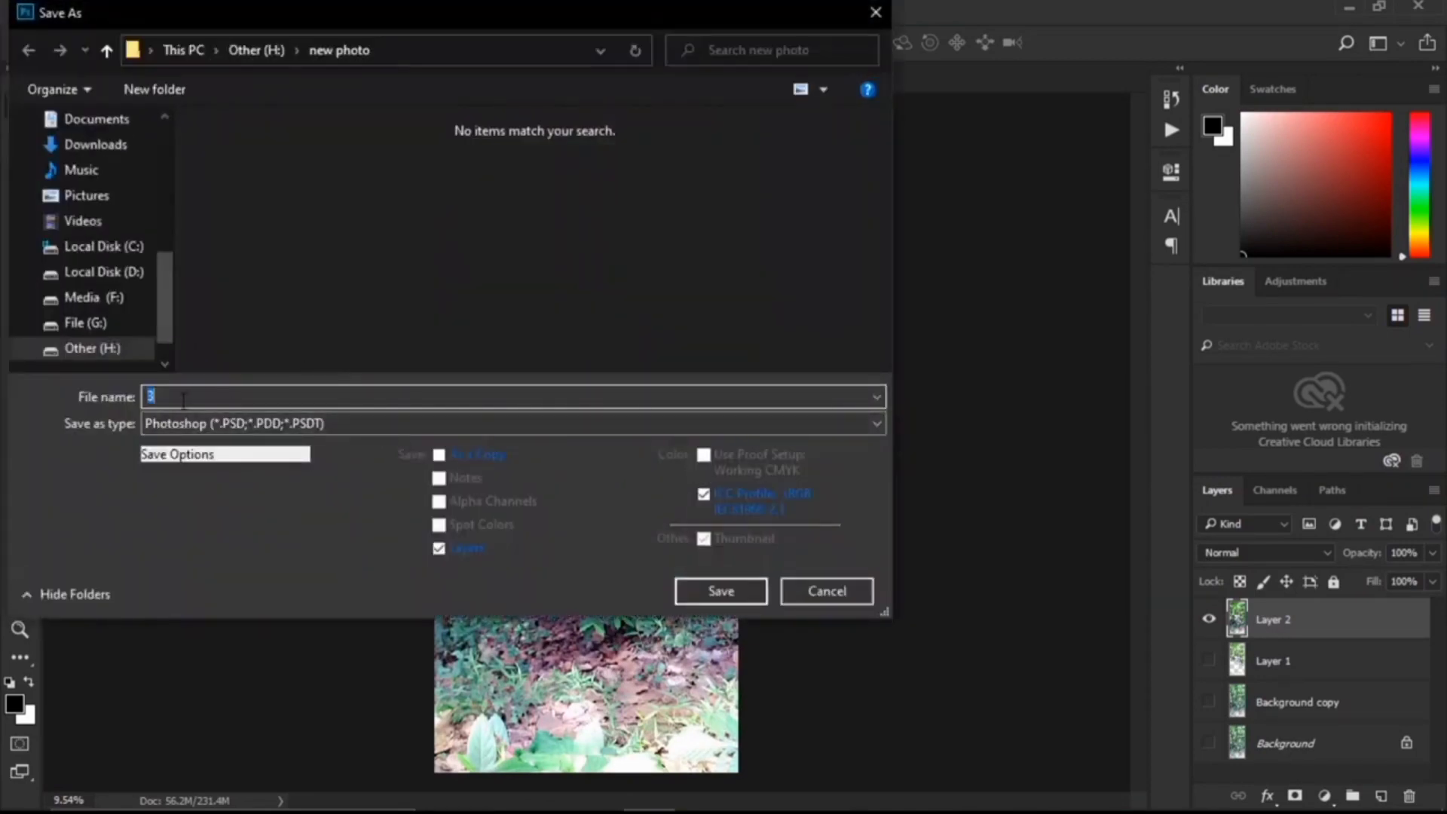
left_click(337, 424)
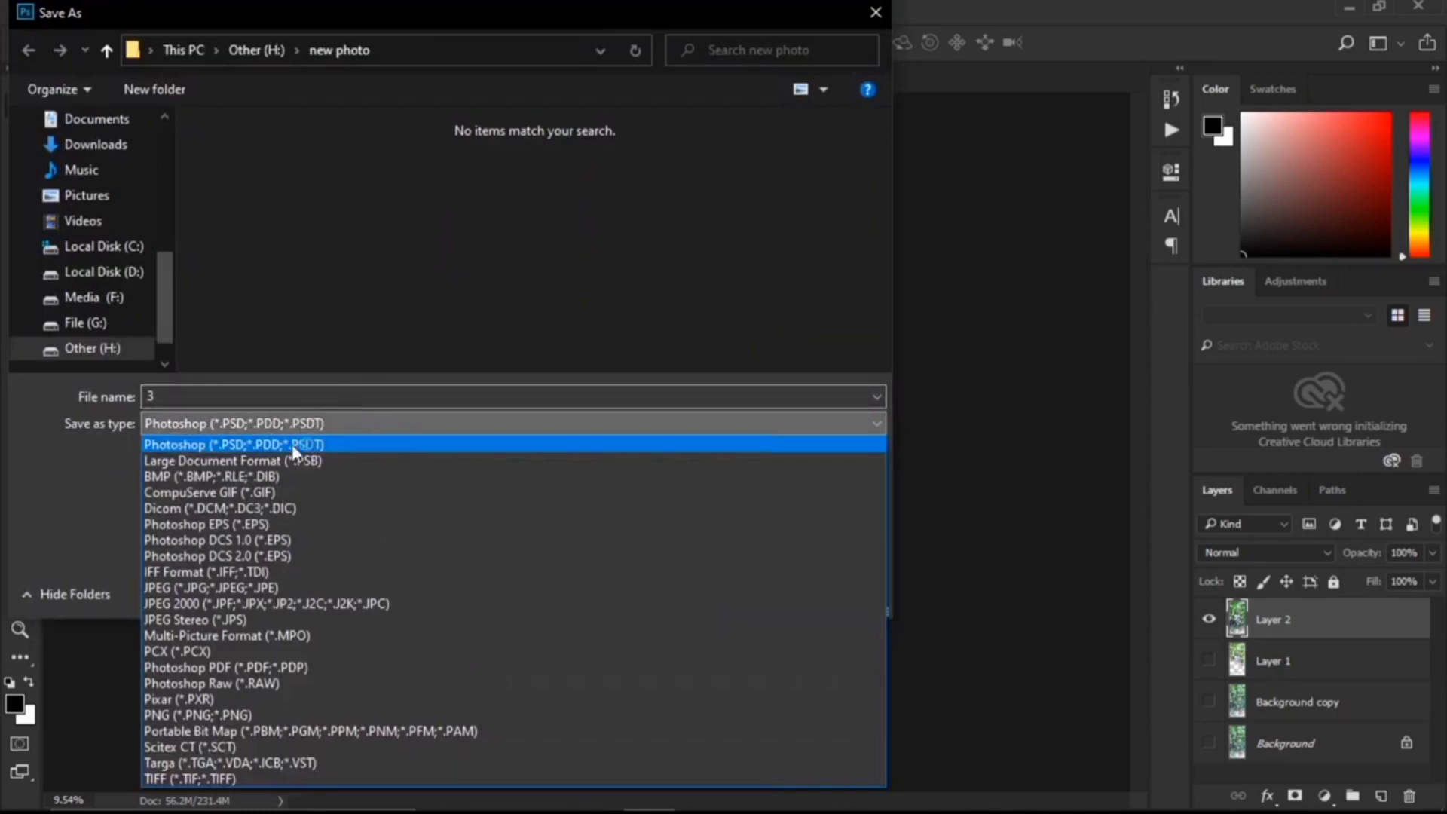
left_click(283, 582)
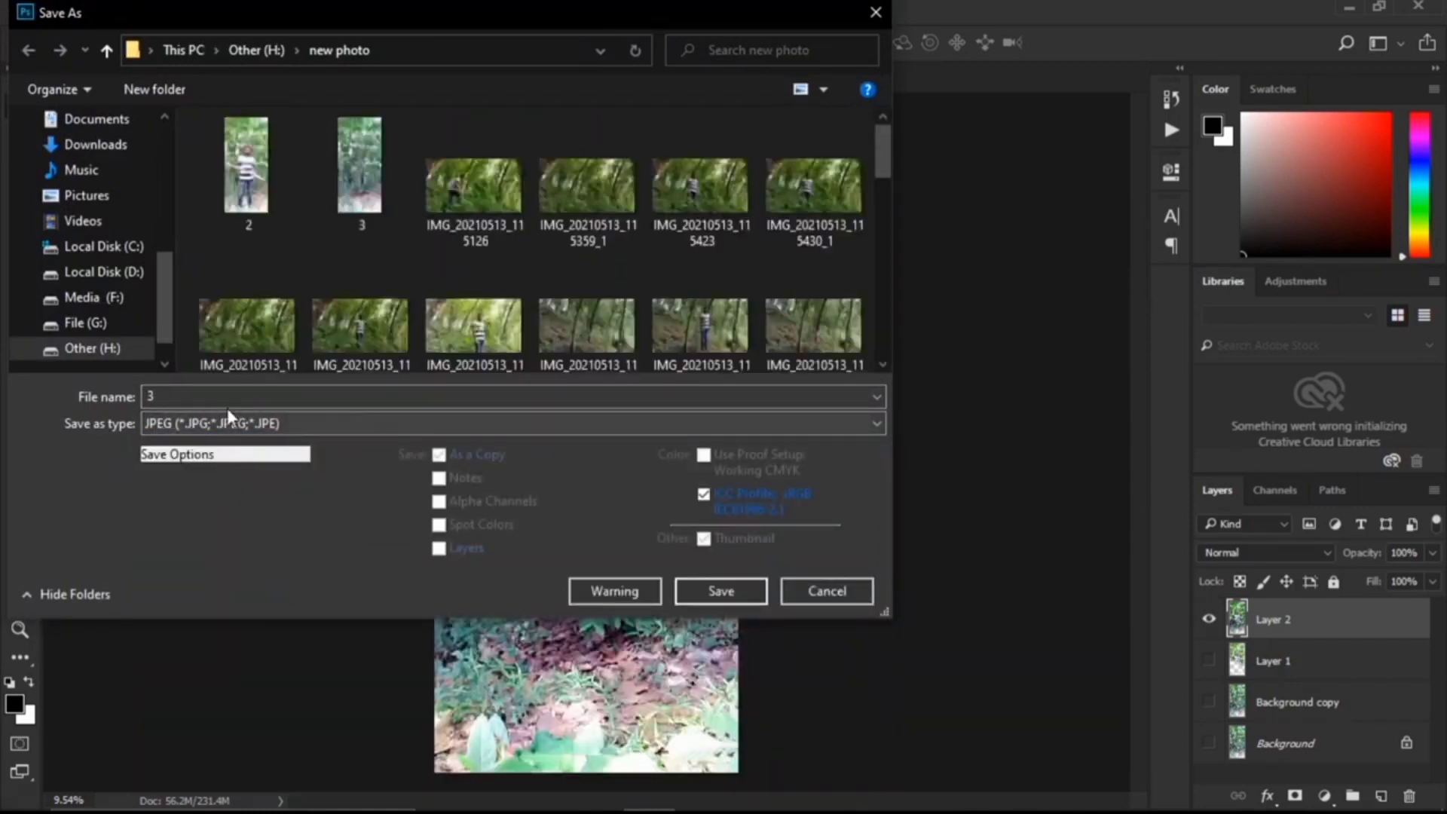
left_click(821, 591)
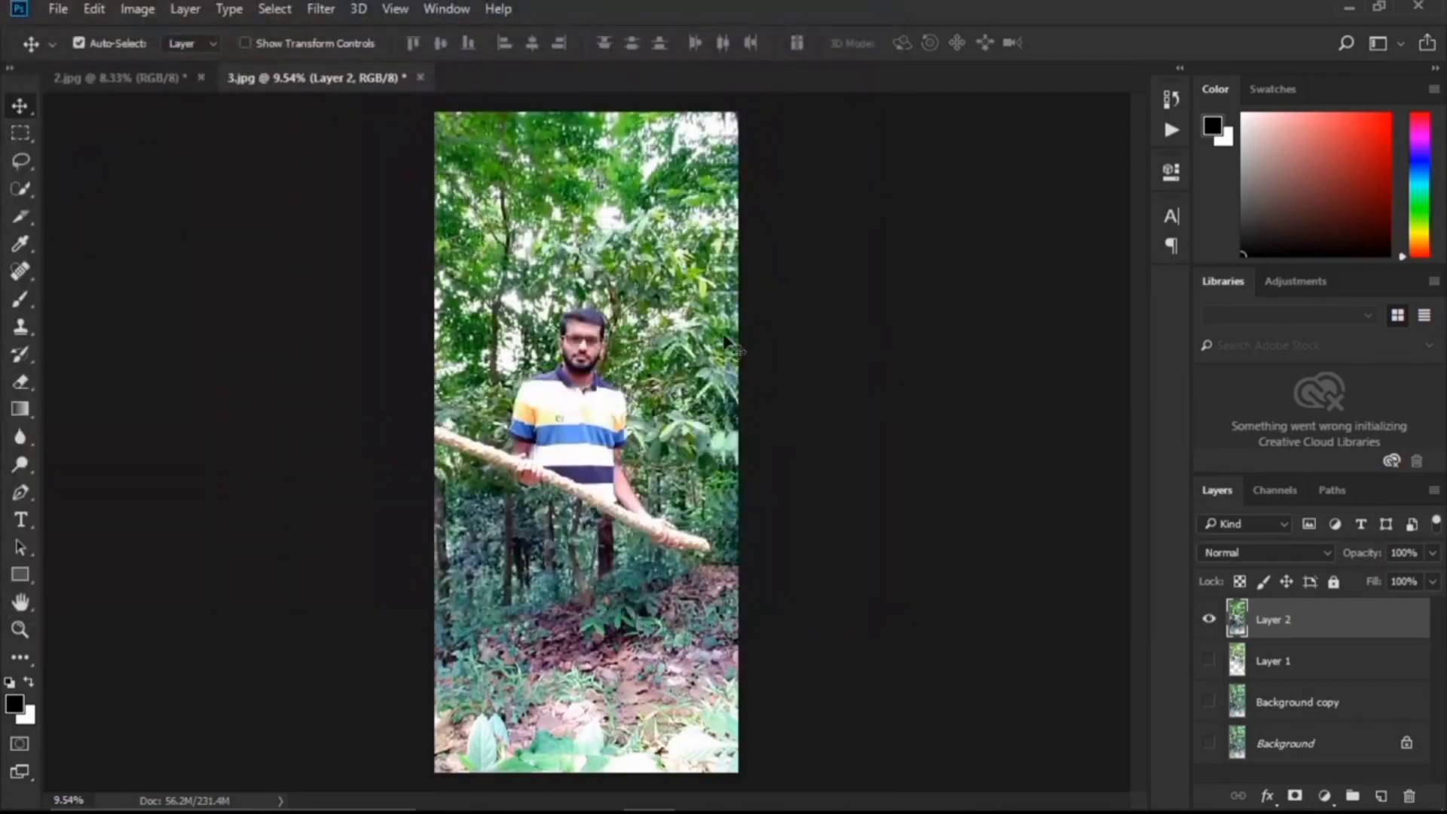